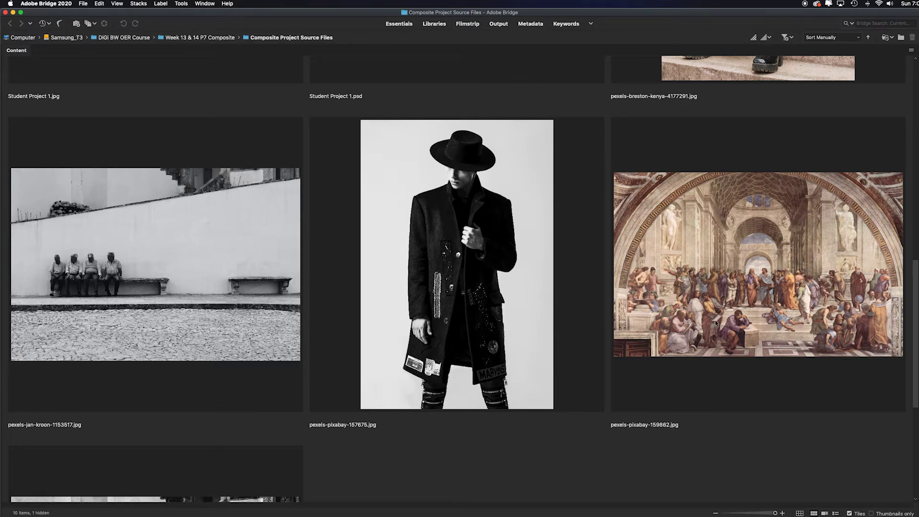
- Select the fresco, bench and hat photos in Bridge and load them as layers in one new Photoshop document
click(708, 298)
shift+click(236, 299)
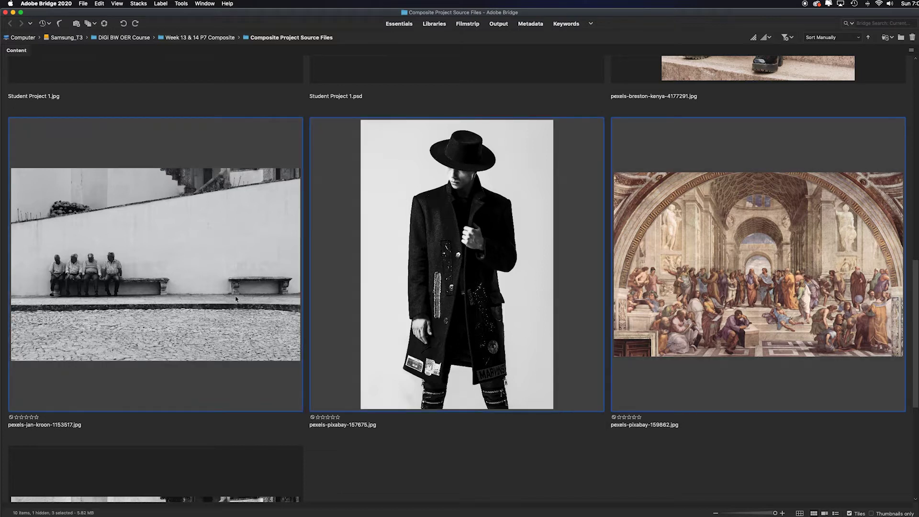
click(181, 4)
mouse_move(235, 70)
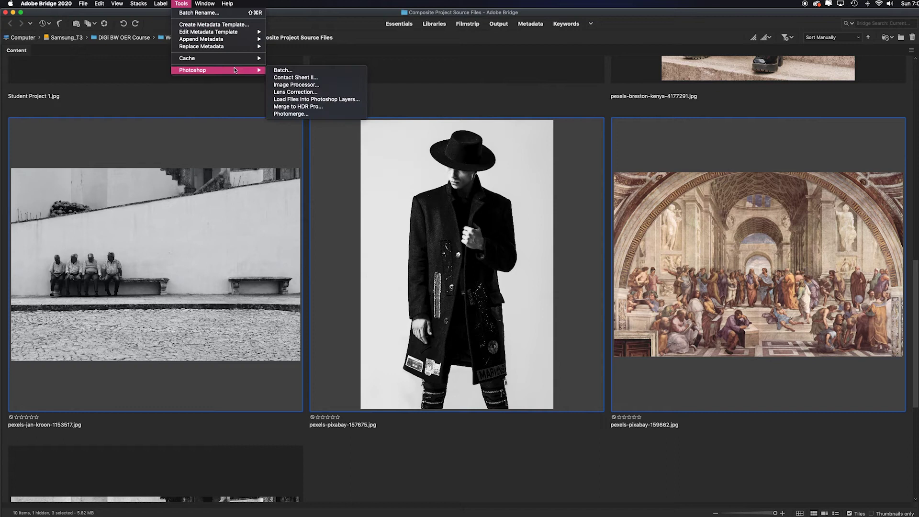
click(361, 99)
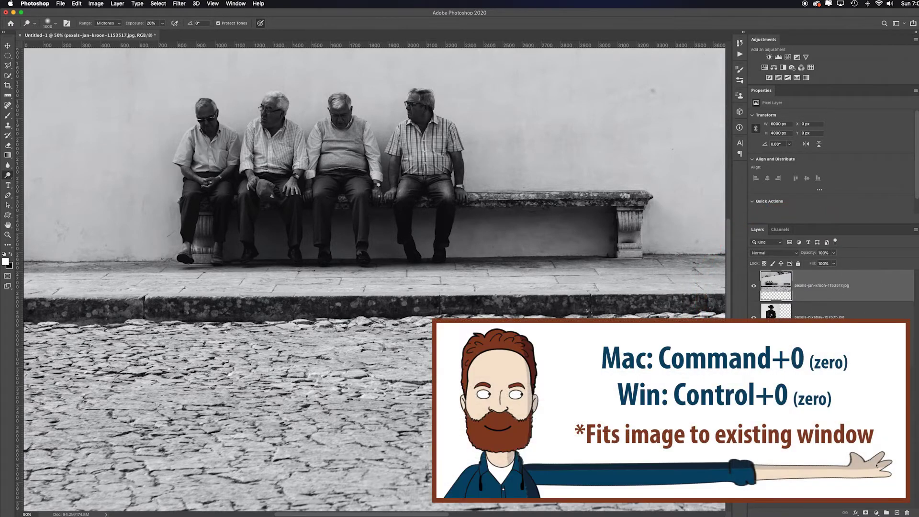
- Fit the composite in the window and toggle the bench and man layers off and on to compare them
key(super+0)
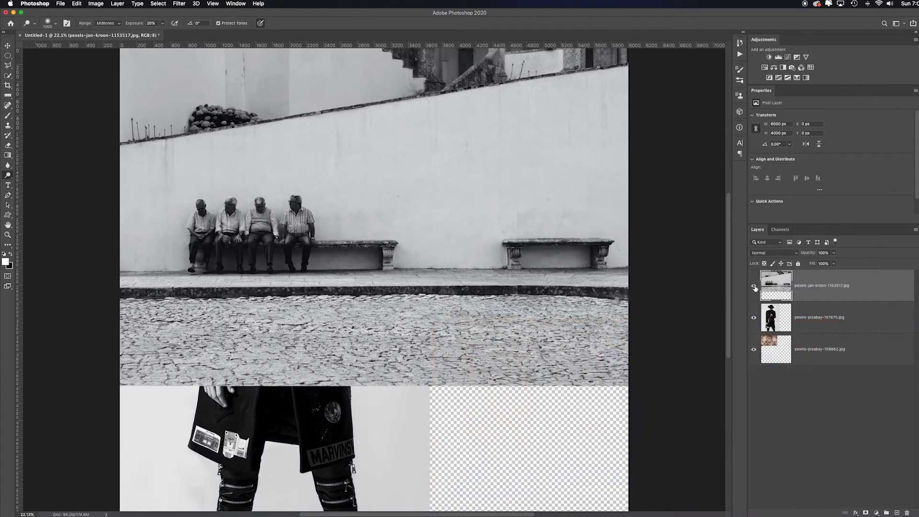
click(754, 286)
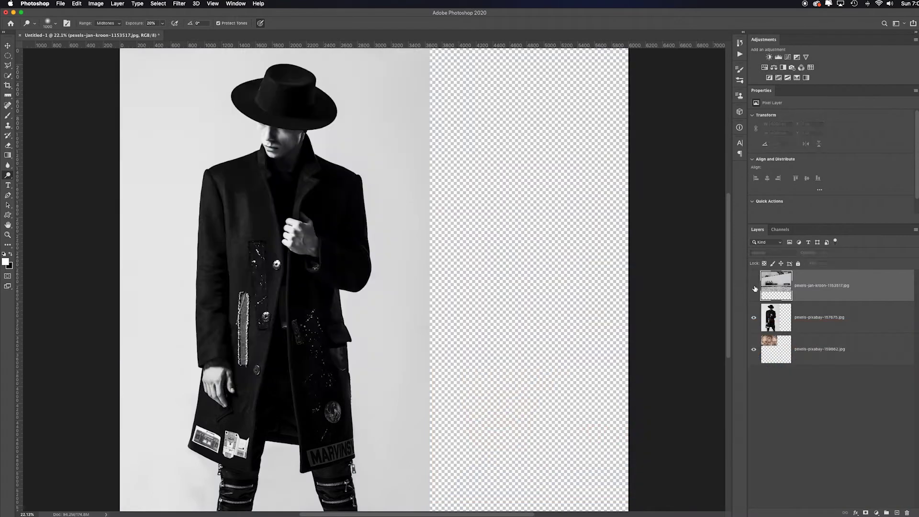
click(755, 319)
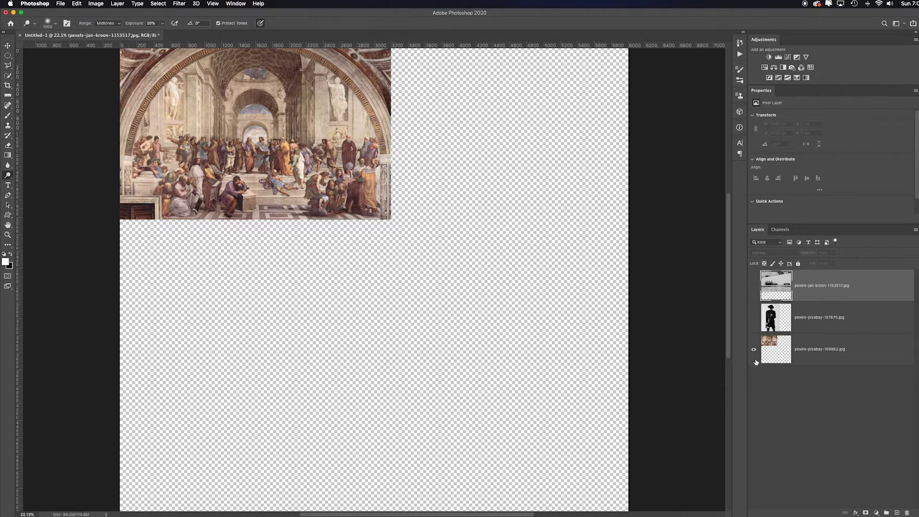
click(755, 286)
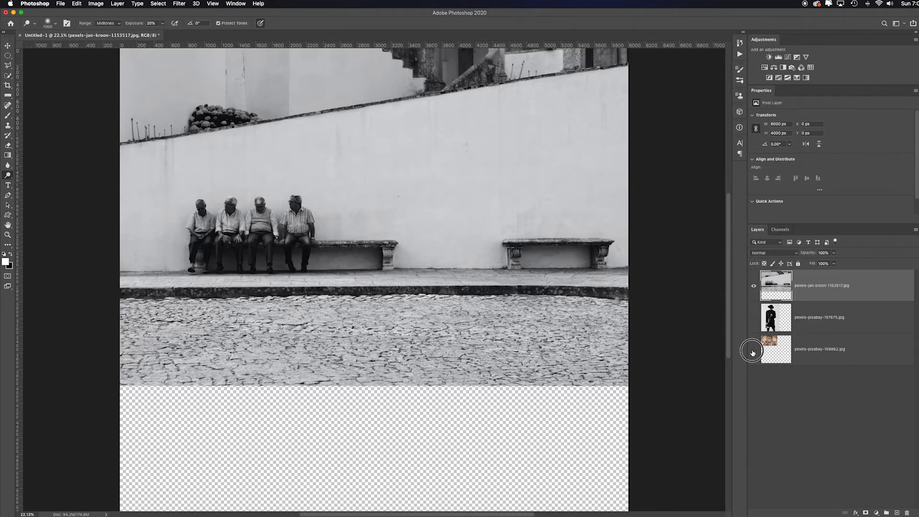
click(754, 319)
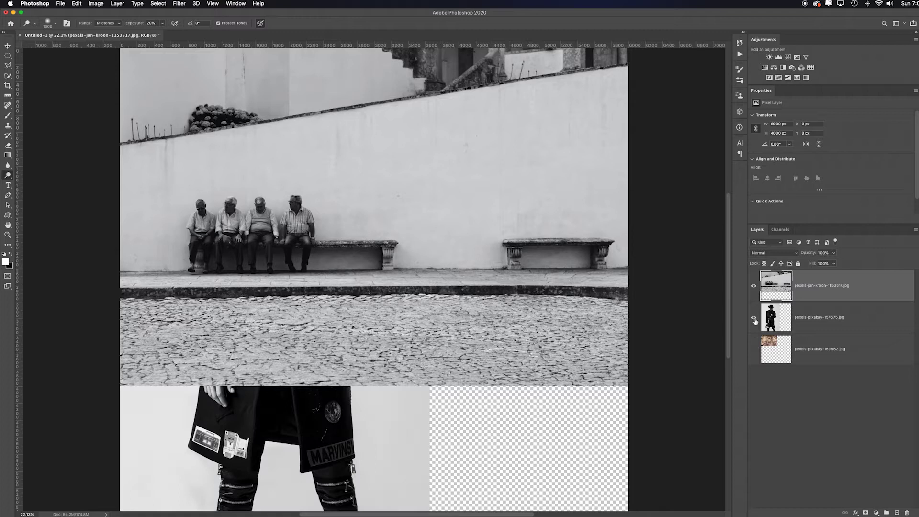
- Drag the man-in-the-hat layer to the top of the stack and hide the bench layer
click(823, 324)
drag(824, 326, 823, 274)
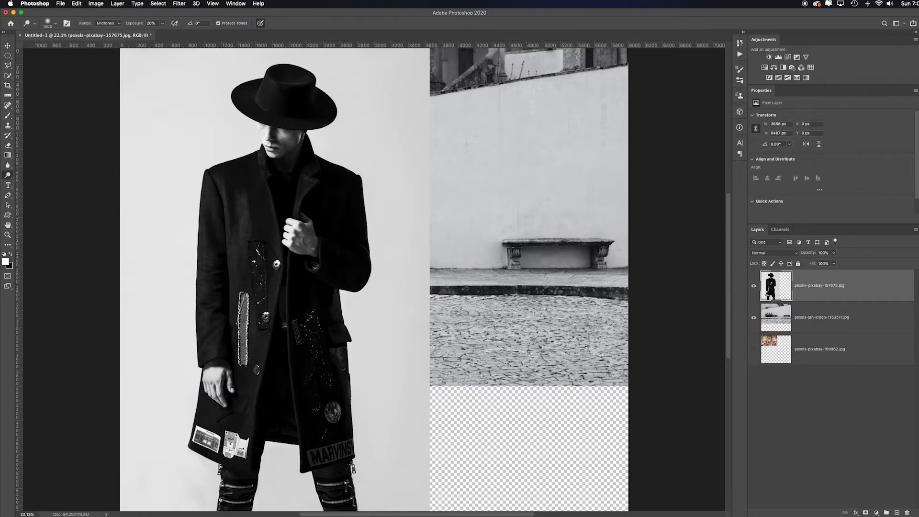
click(755, 318)
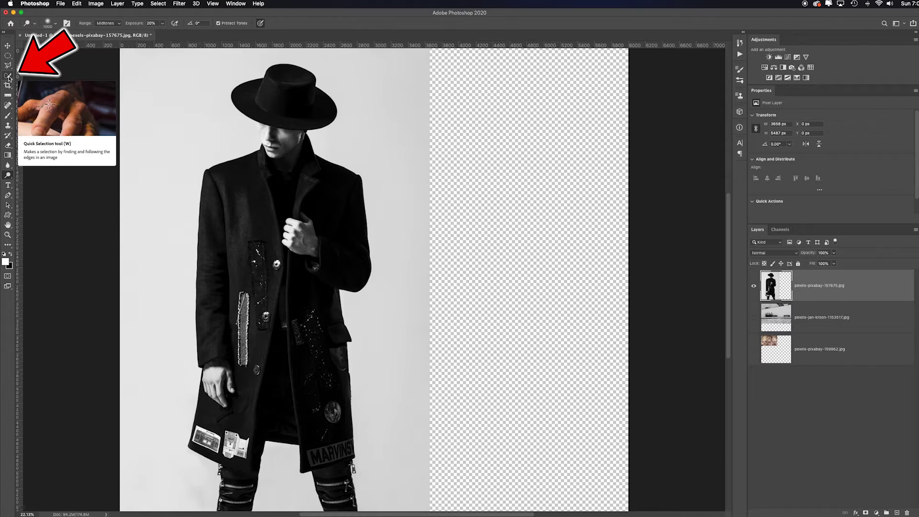
- Run Select Subject on the man, then zoom in and brush his face, eye, cheek and nose into the selection
drag(8, 77, 55, 84)
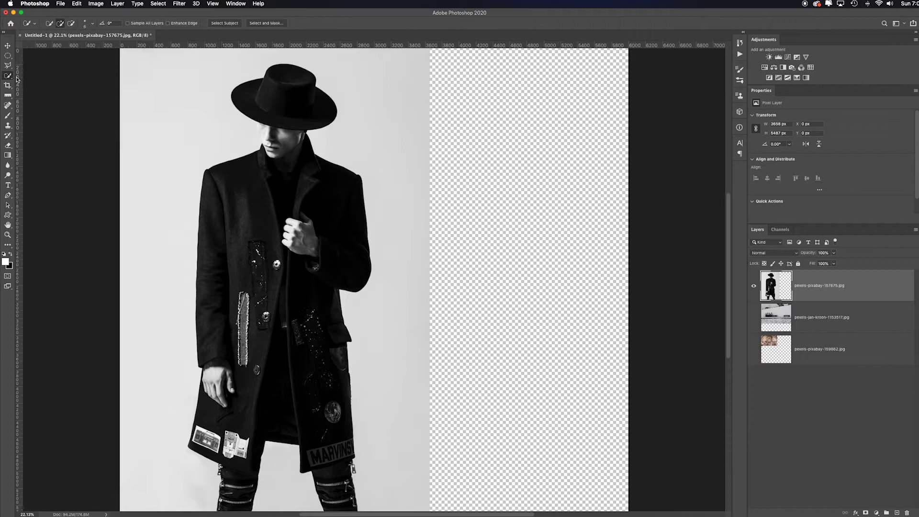
click(235, 26)
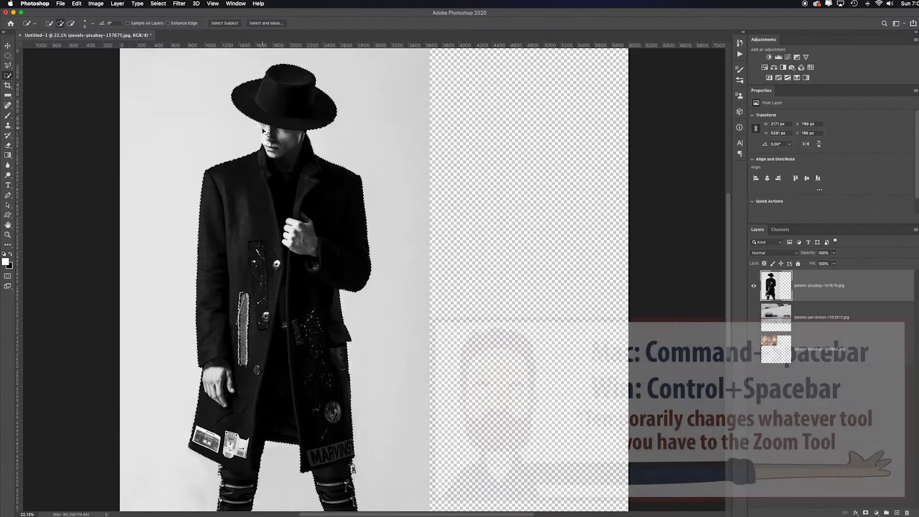
super+click(560, 352)
super+click(295, 165)
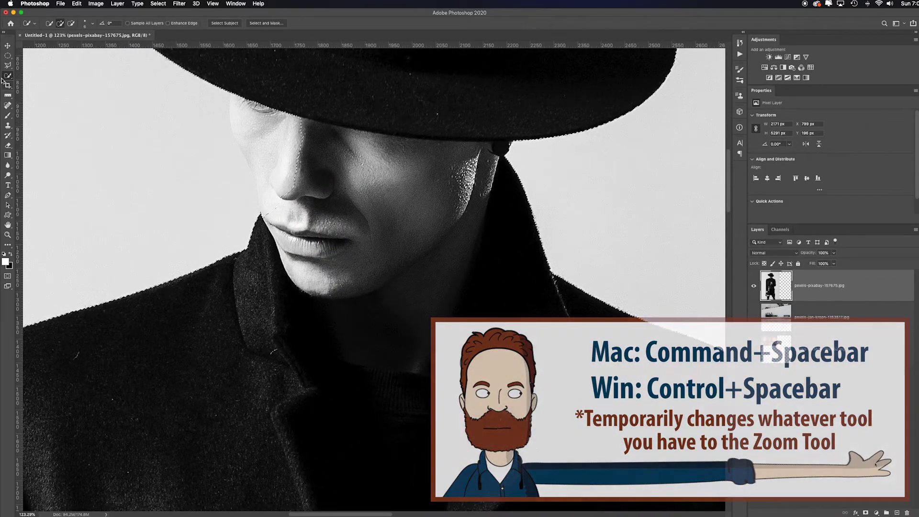
key(bracketright)
key(bracketright)
key(bracketright)
key(bracketright)
key(bracketright)
key(bracketright)
key(bracketright)
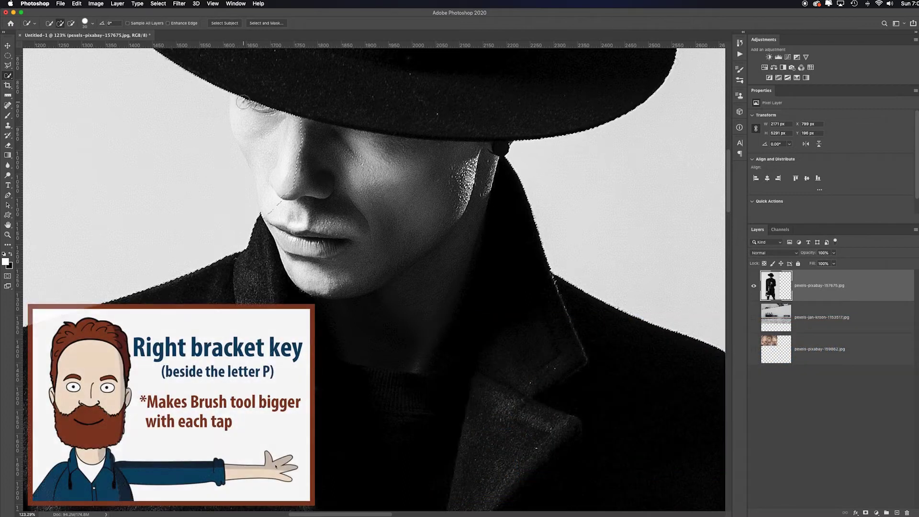
key(bracketright)
key(bracketright)
key(bracketright)
drag(238, 98, 275, 178)
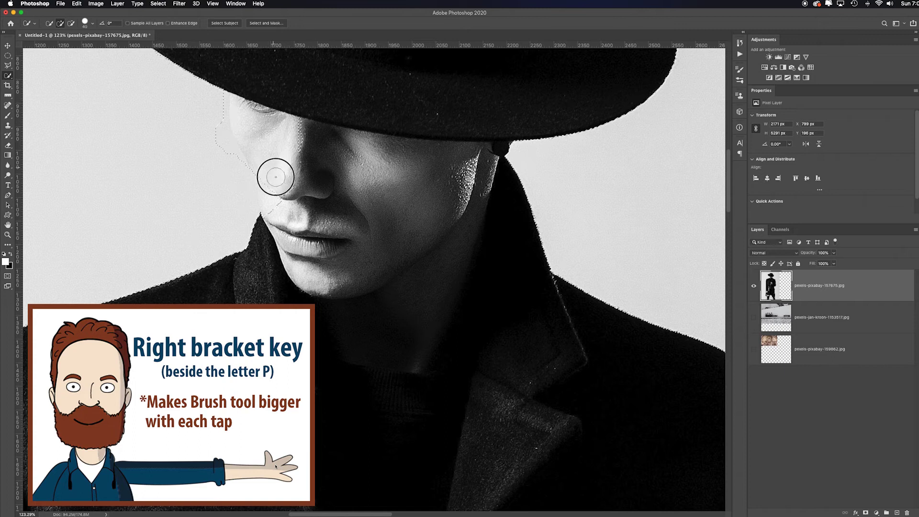
mouse_move(278, 213)
mouse_down()
mouse_move(273, 188)
mouse_move(301, 165)
mouse_move(299, 195)
mouse_move(308, 124)
mouse_up()
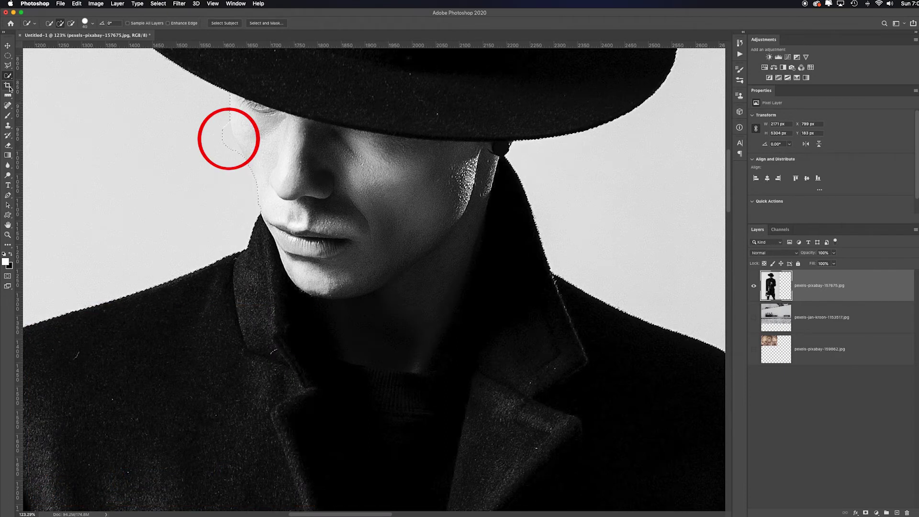
- Trace the face contour with the Polygonal Lasso, check the coat and MARVINS band, and fit the image
drag(9, 68, 72, 74)
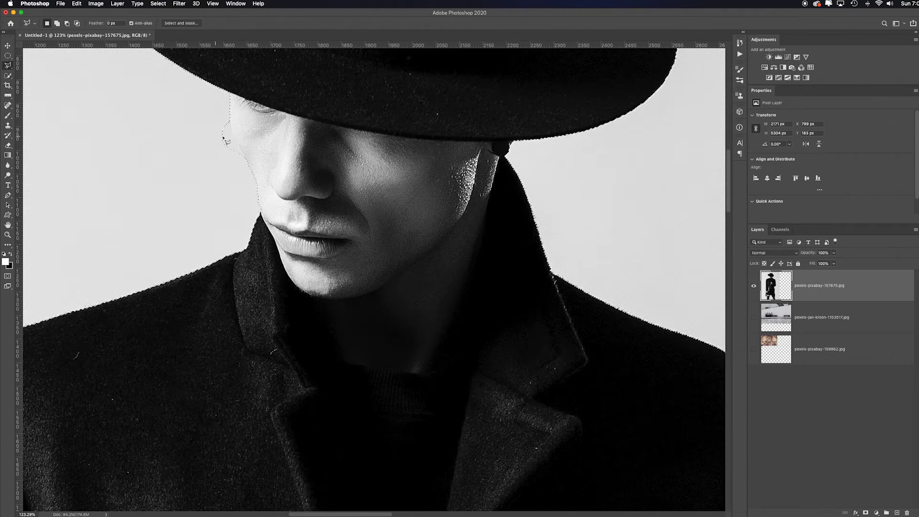
click(230, 123)
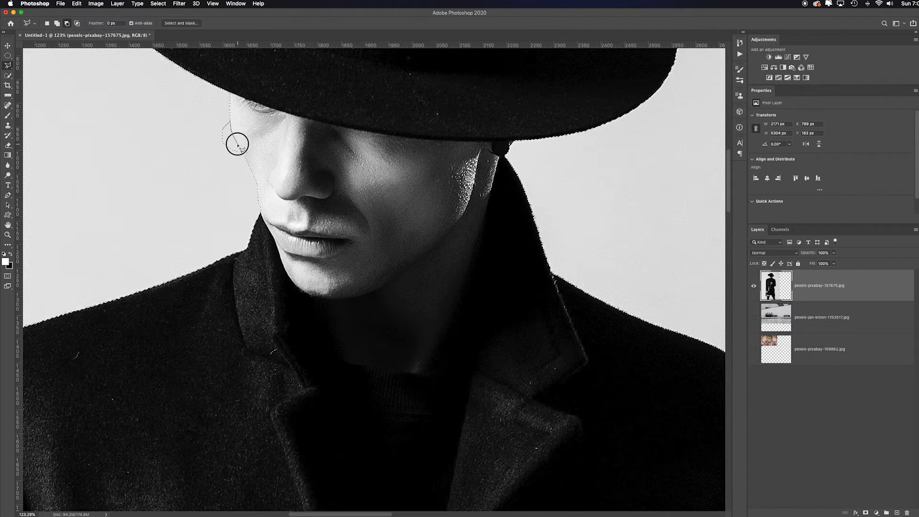
click(231, 123)
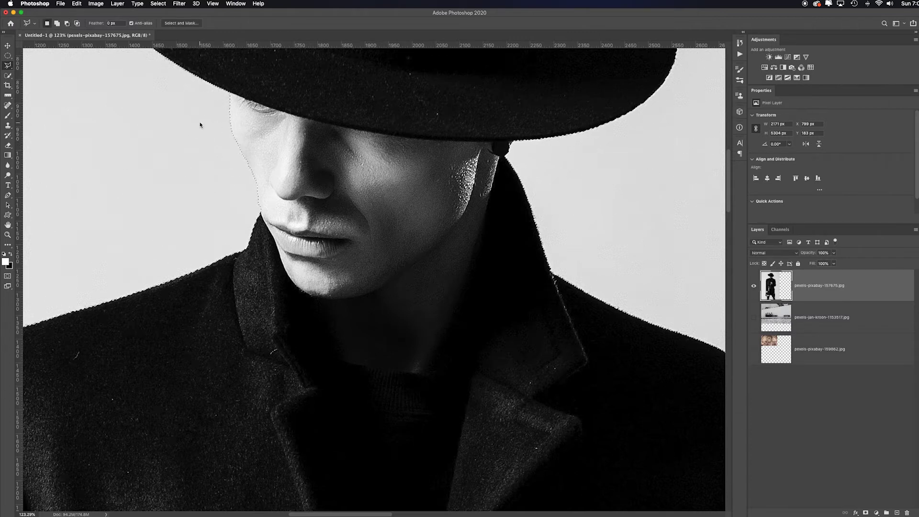
drag(570, 377, 398, 53)
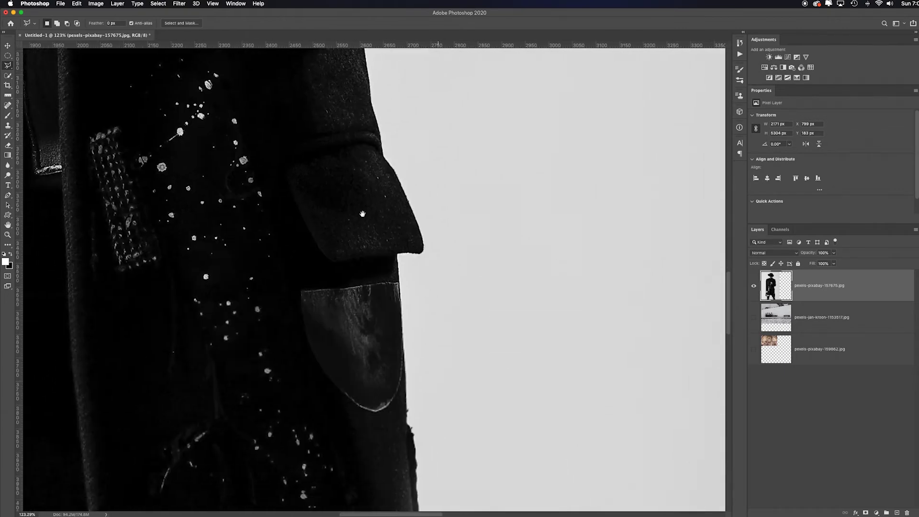
drag(318, 411, 336, 249)
drag(378, 407, 357, 114)
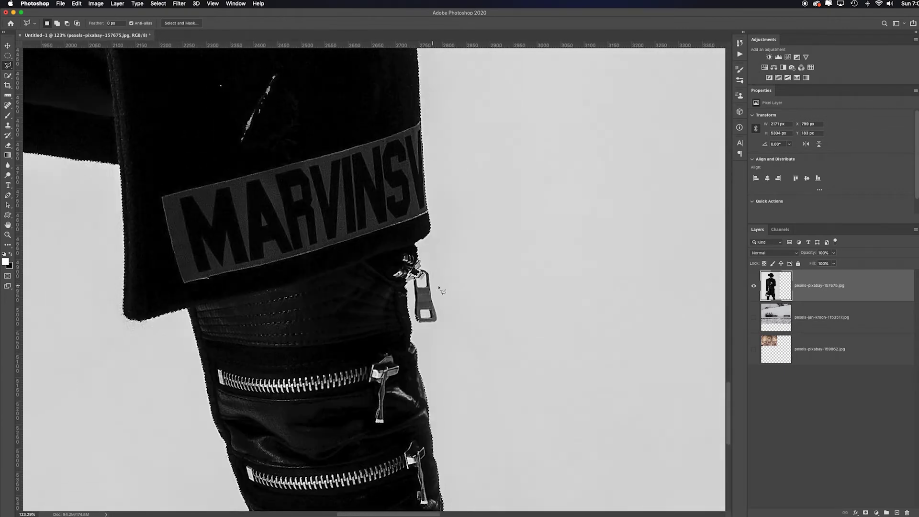
key(shift)
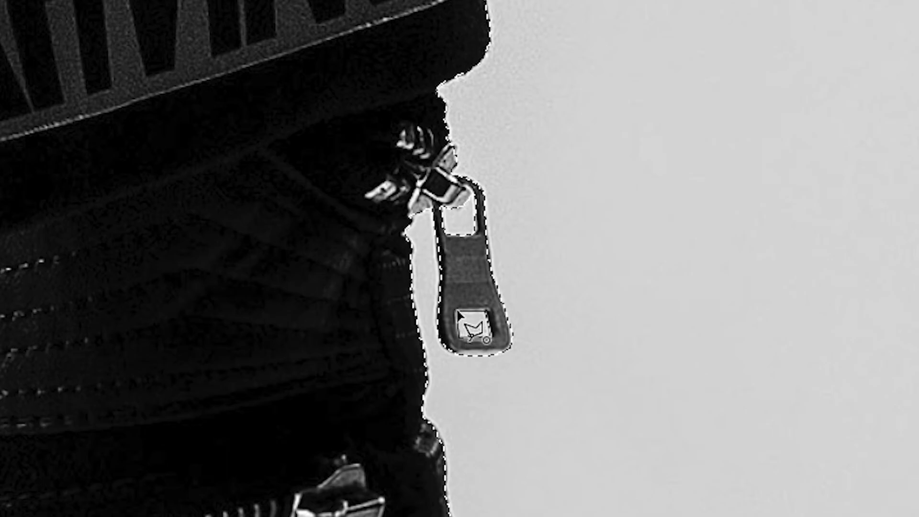
key(super+0)
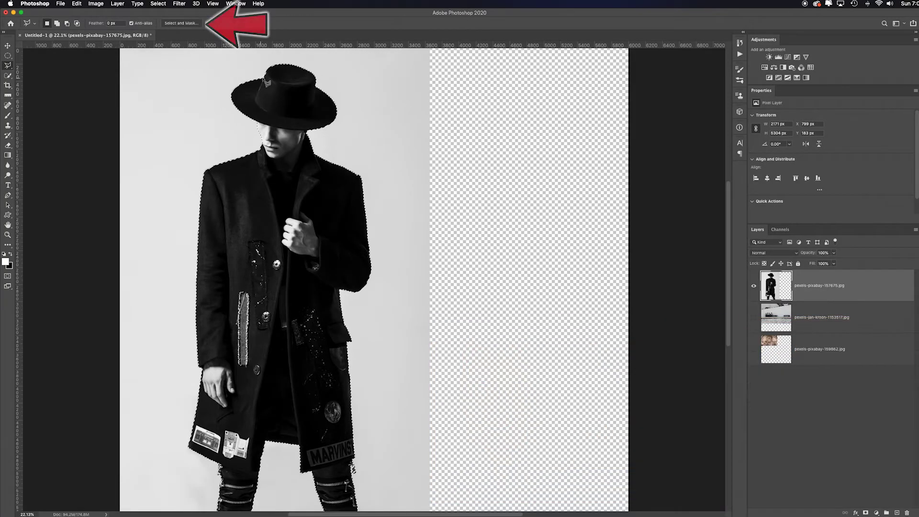
- In Select and Mask, apply Smooth 1 and Feather about 0.4 px, outputting to a new layer with layer mask
click(182, 24)
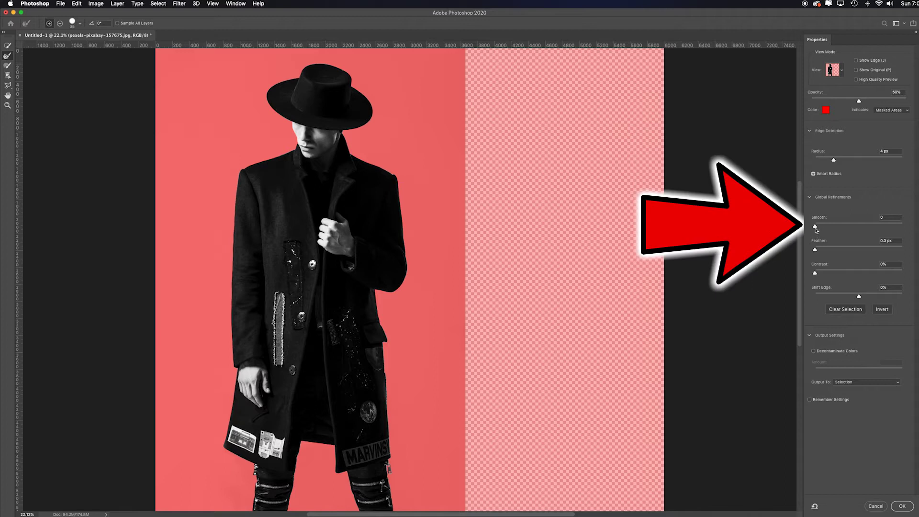
click(816, 227)
drag(815, 251, 816, 250)
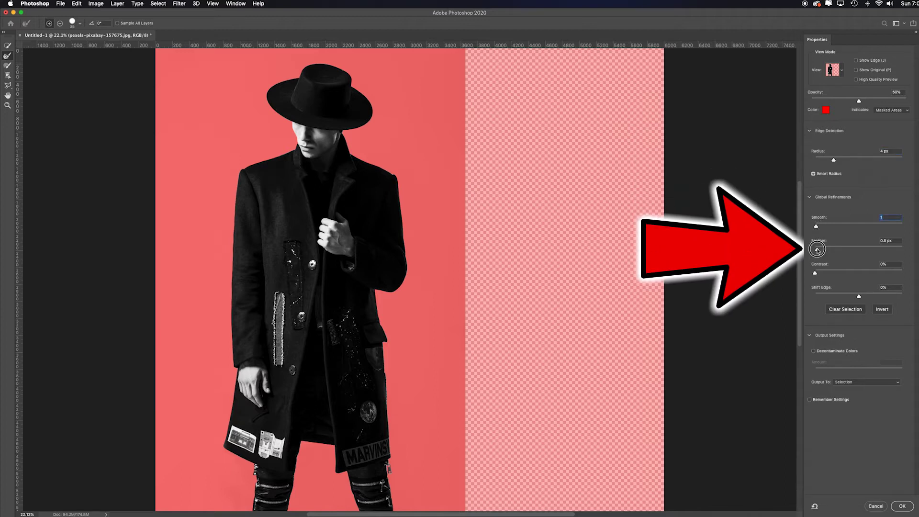
click(862, 382)
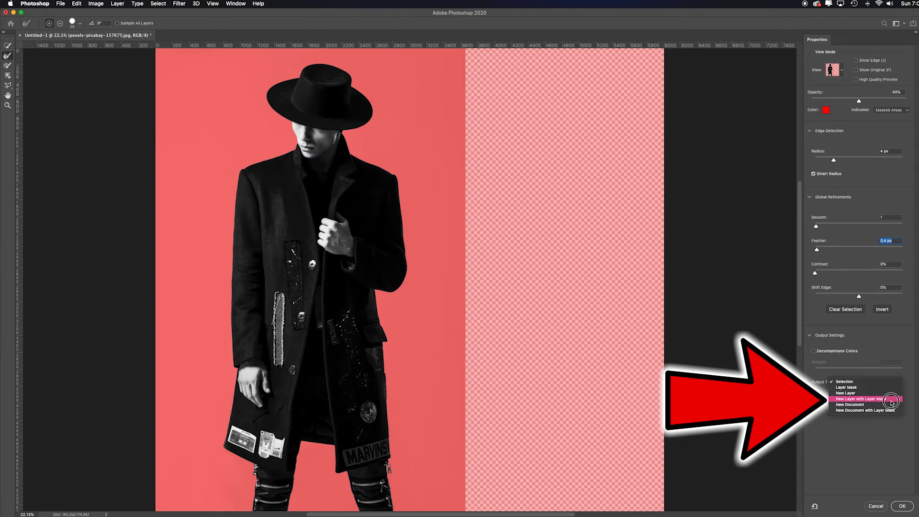
click(891, 401)
click(902, 506)
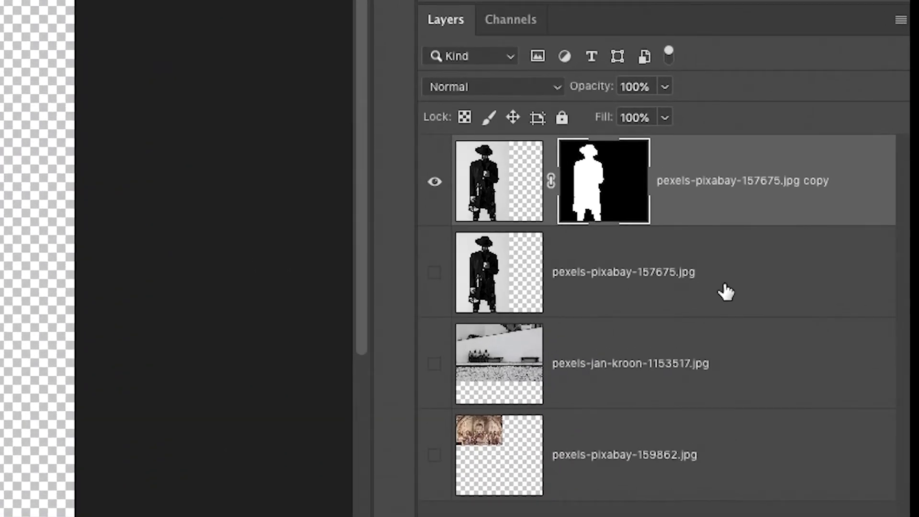
- Move the original man layer to the bottom of the stack and select the masked copy
click(702, 274)
drag(738, 270, 718, 497)
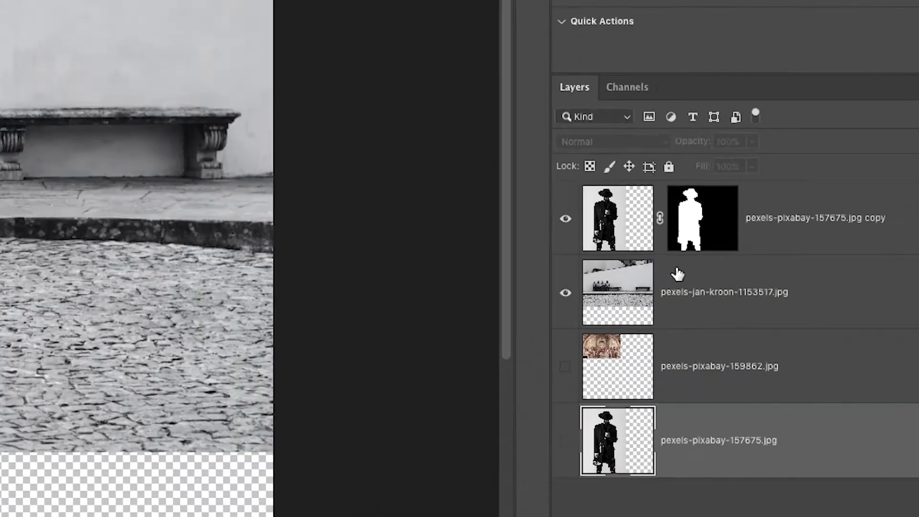
click(840, 224)
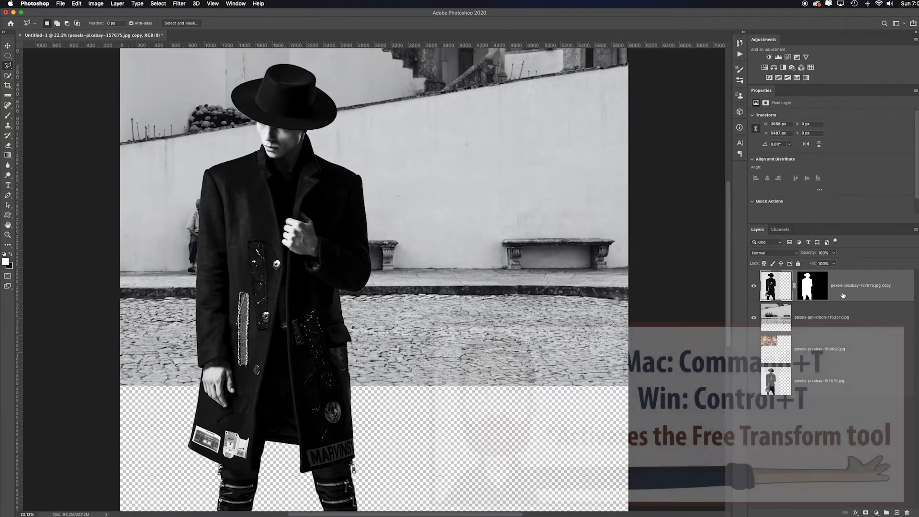
- Free Transform the masked man down to about 87% and move him right of the seated old men
key(super+t)
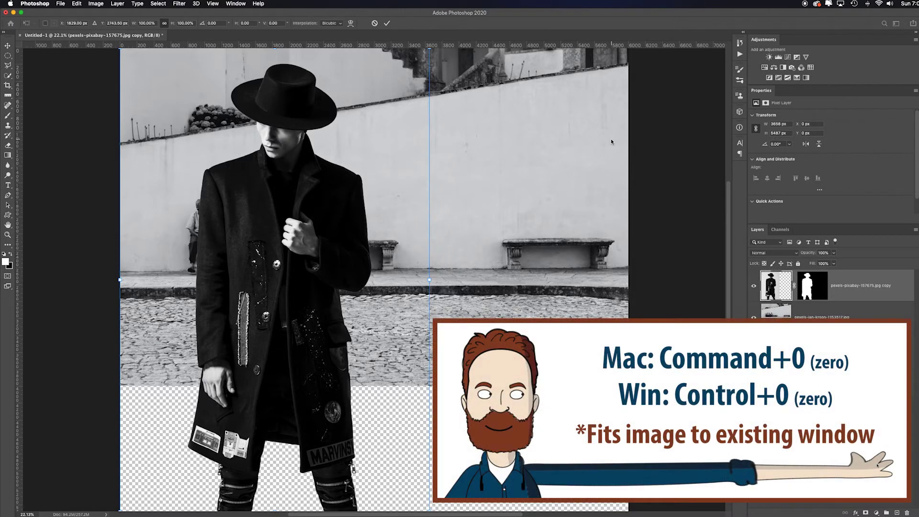
key(super+0)
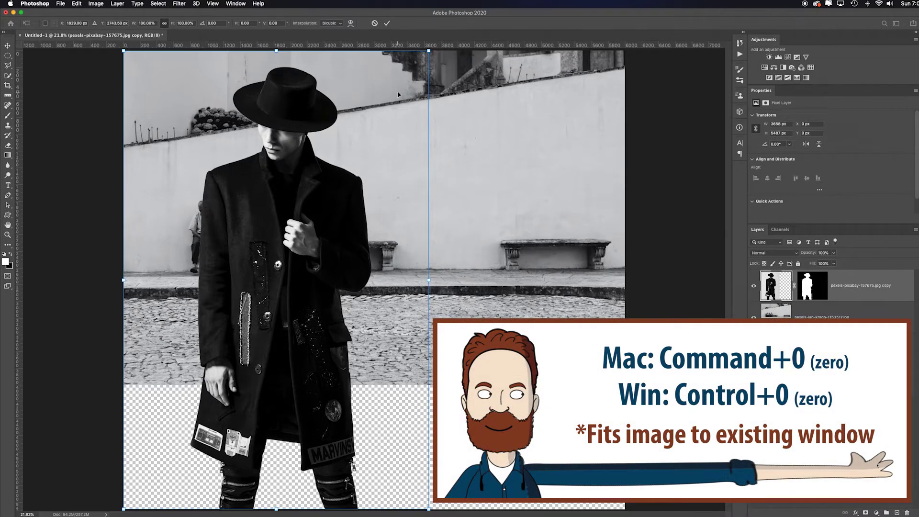
drag(124, 508, 193, 437)
drag(294, 311, 493, 320)
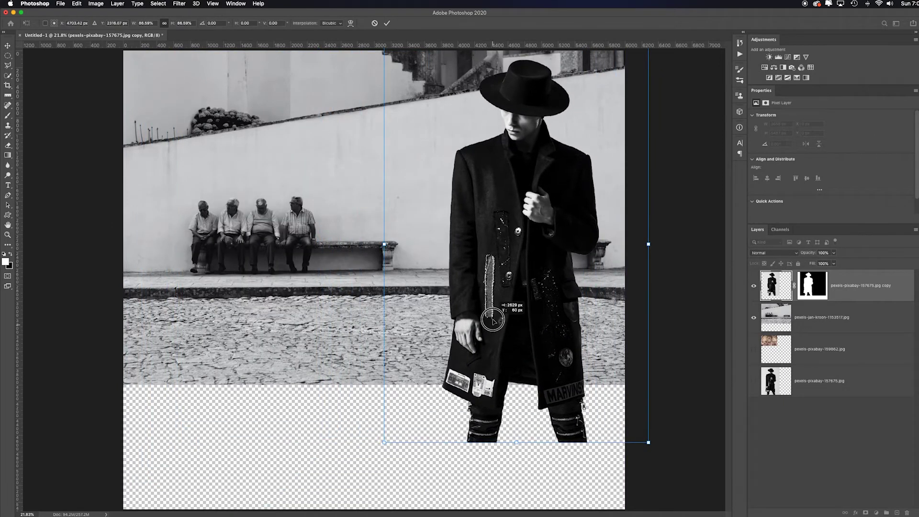
drag(510, 290, 496, 290)
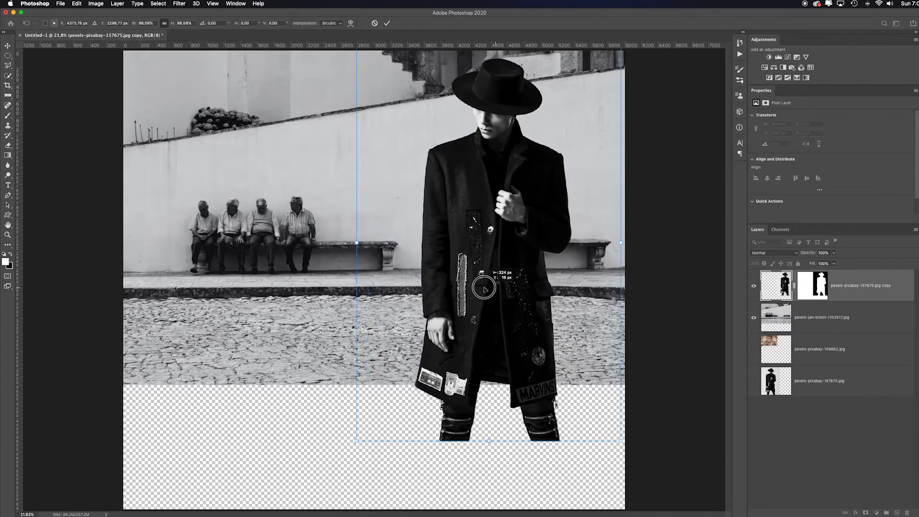
key(c)
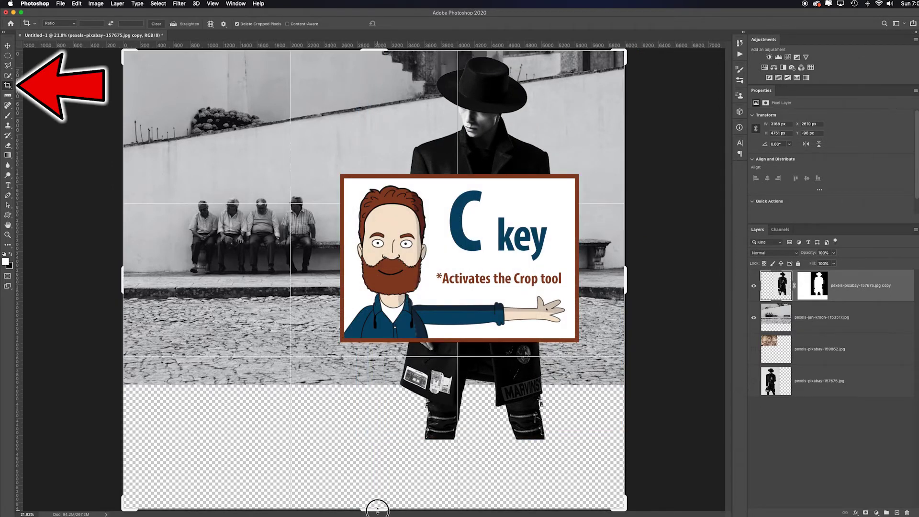
- Crop the transparent strip off the bottom, then trim the bottom edge slightly more with a second crop
drag(378, 508, 362, 461)
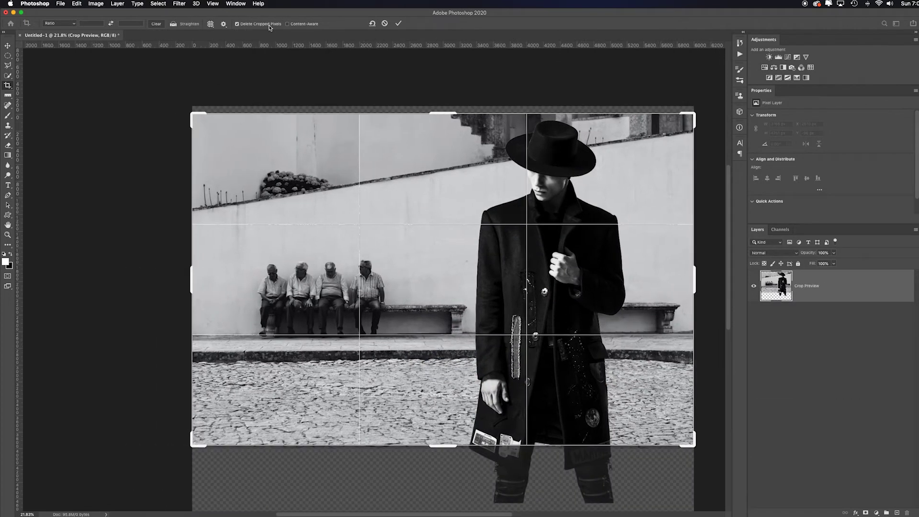
key(Return)
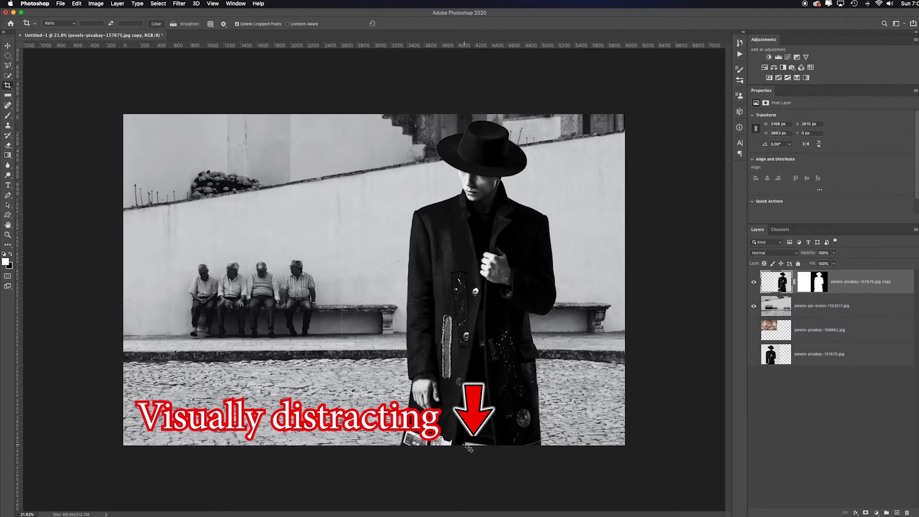
click(468, 428)
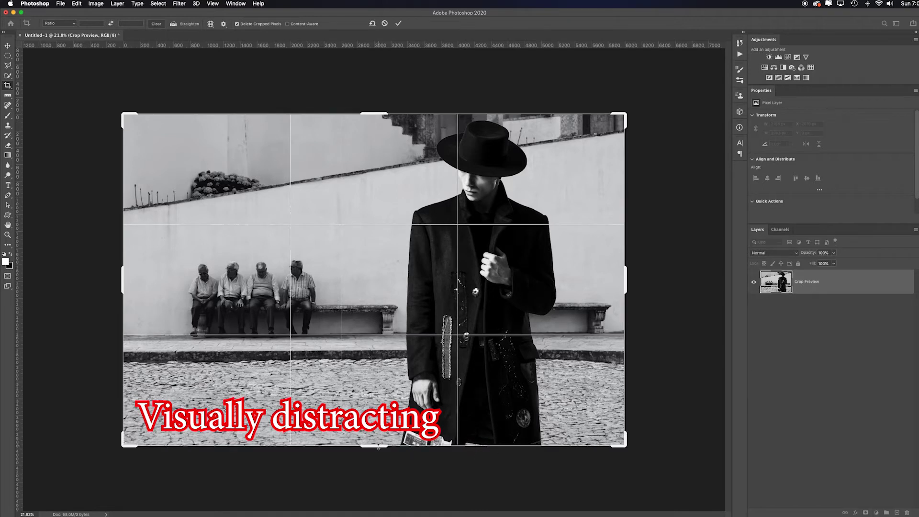
drag(377, 446, 376, 440)
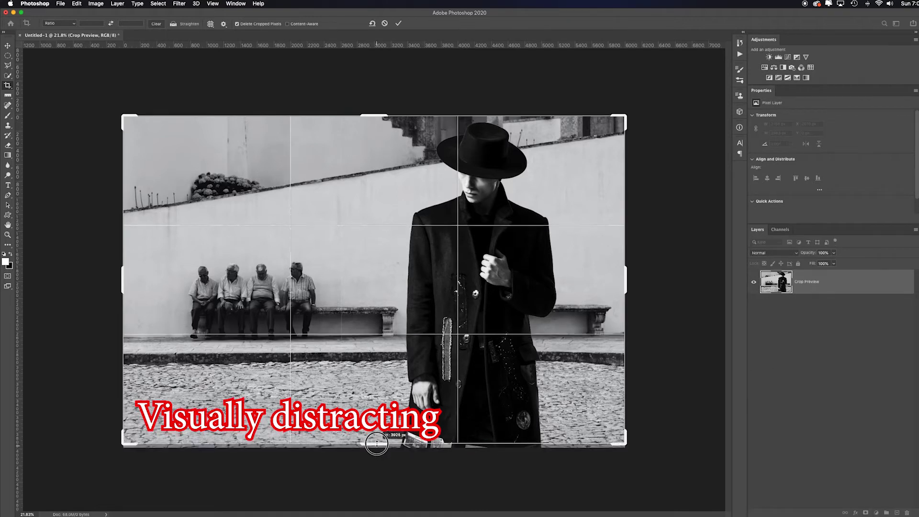
key(Return)
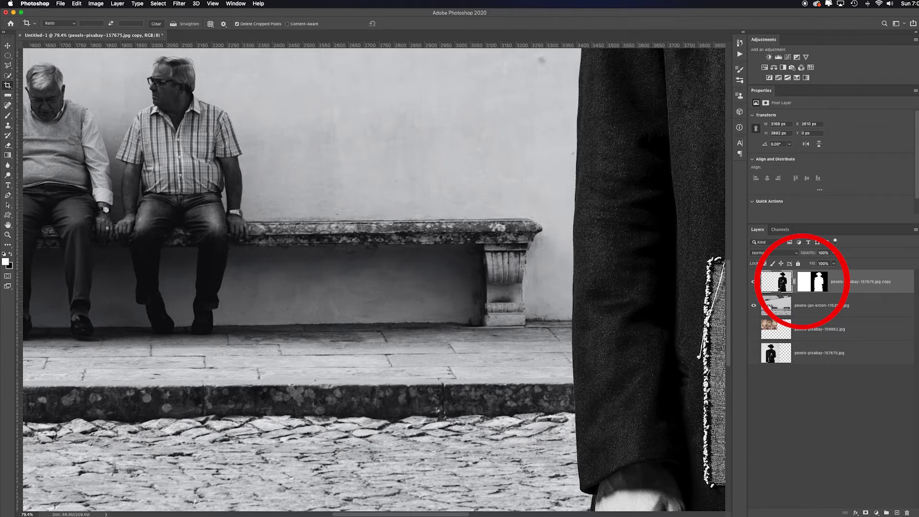
- Display the man's layer mask on its own, zoomed out, with the Rectangular Marquee tool ready
alt+click(810, 285)
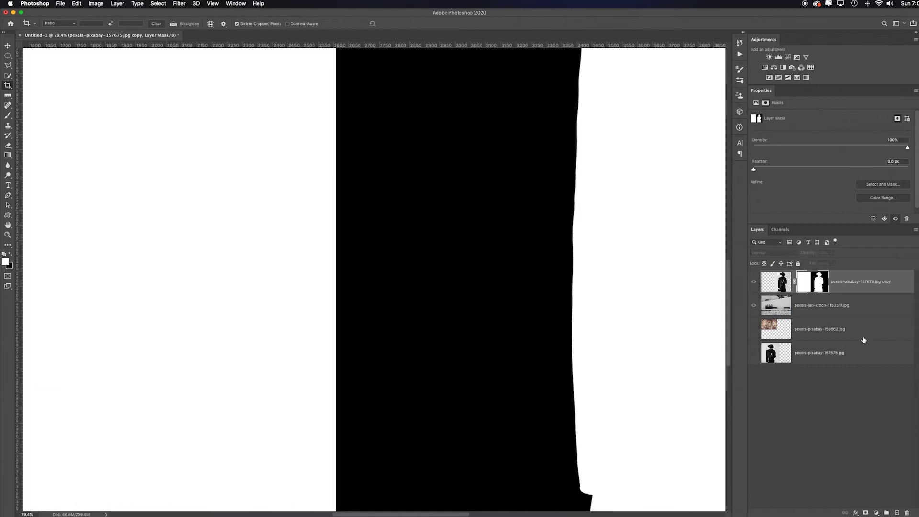
key(super+0)
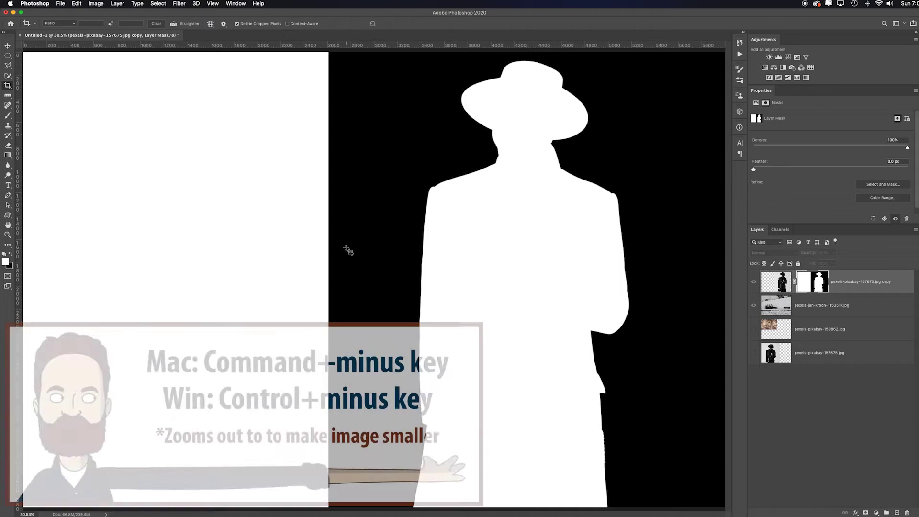
key(super+minus)
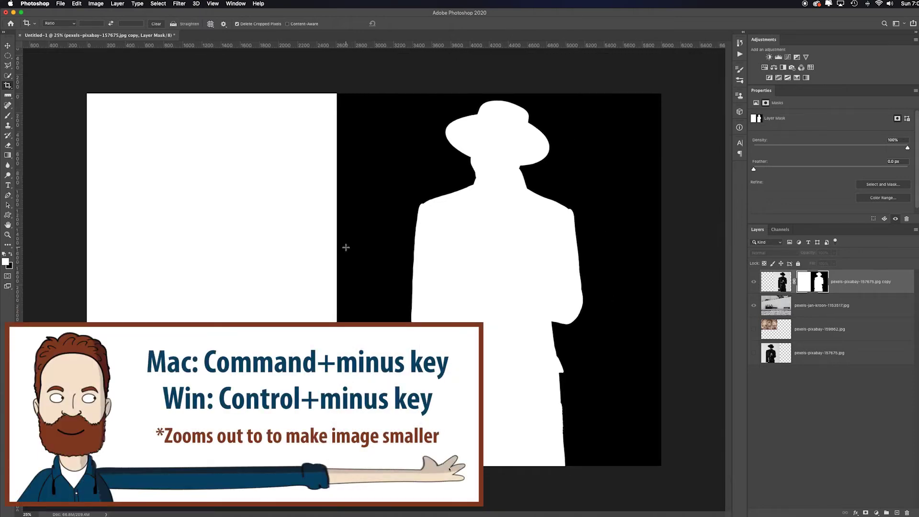
key(m)
drag(8, 55, 32, 55)
- Fill the white left area of the mask with black, deselect, and return to the composite view
drag(86, 94, 340, 476)
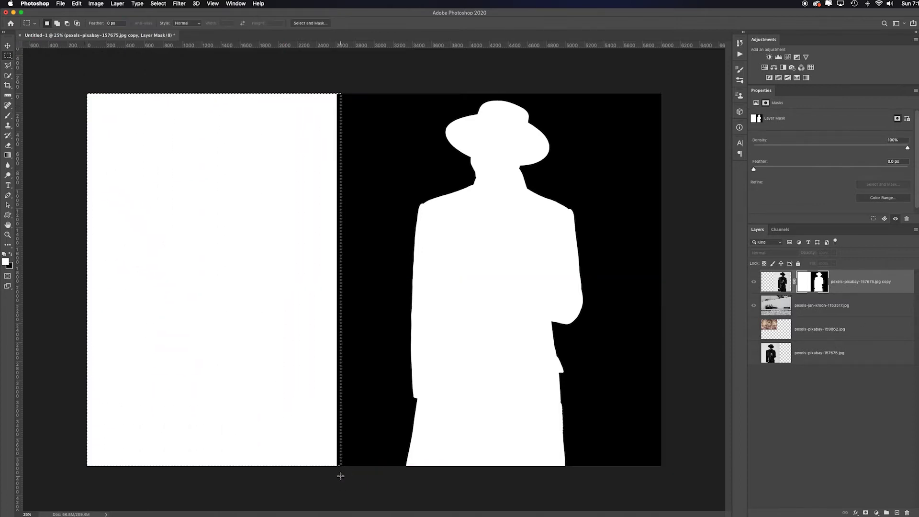
key(shift+BackSpace)
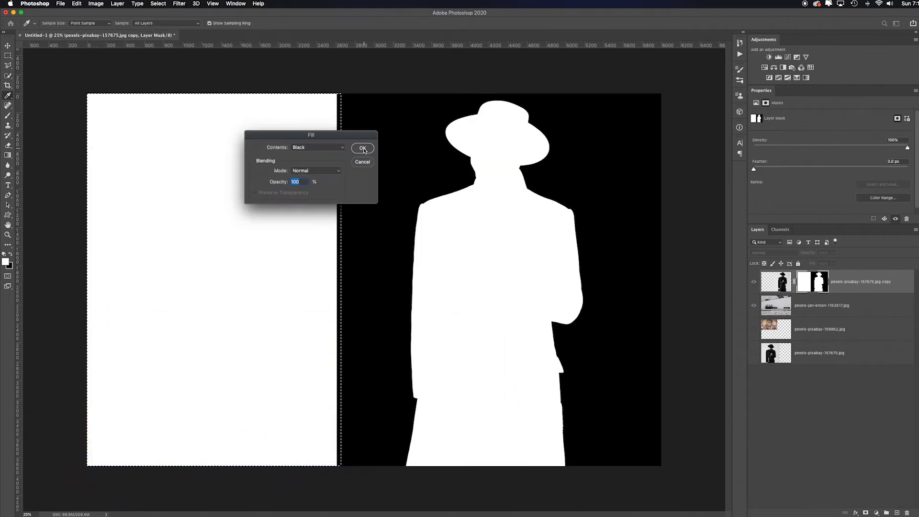
click(361, 148)
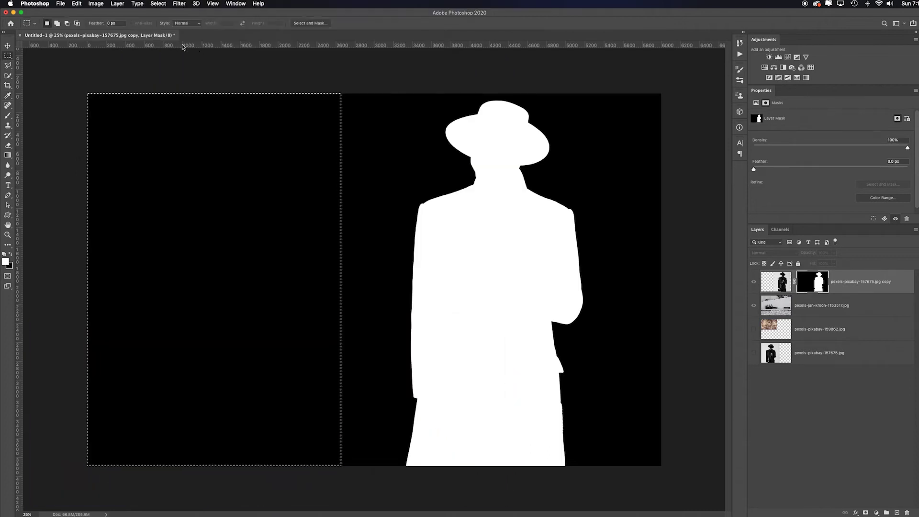
click(76, 3)
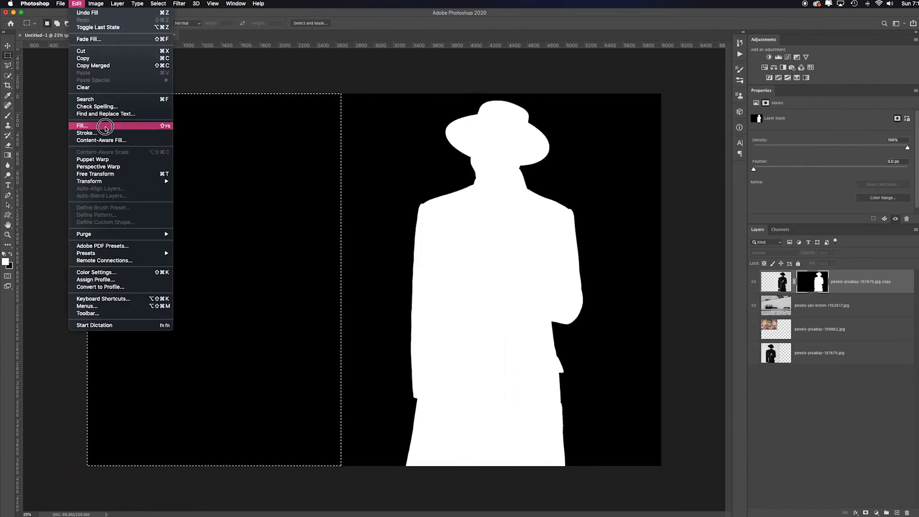
key(super+d)
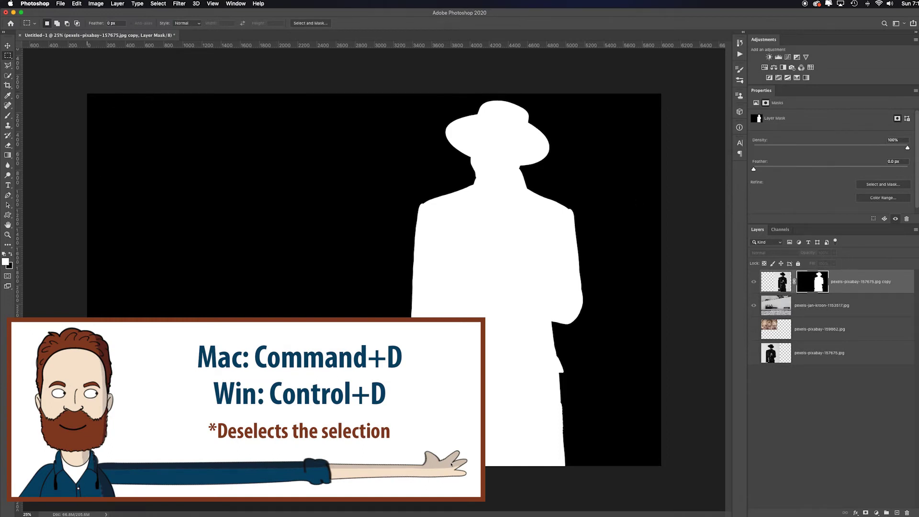
click(754, 282)
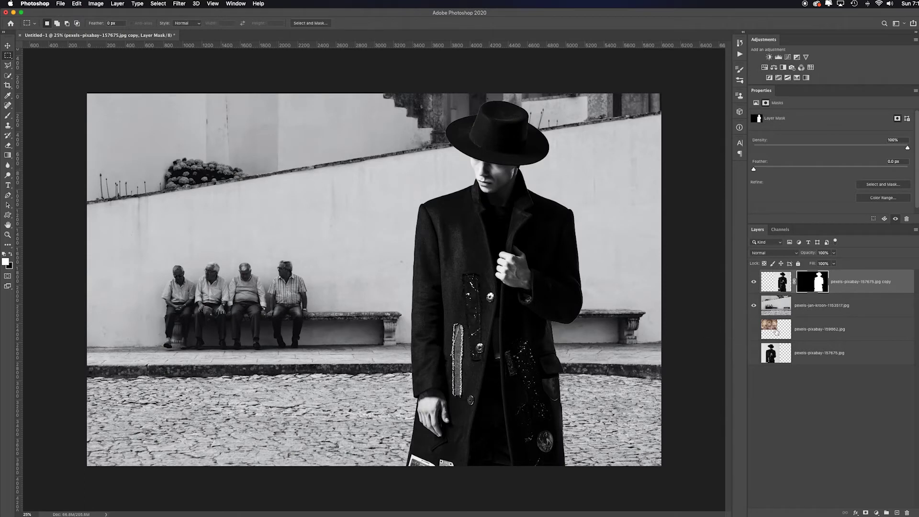
- Move the fresco layer above the street photo, hide it, and select the street photo layer
drag(800, 330, 810, 293)
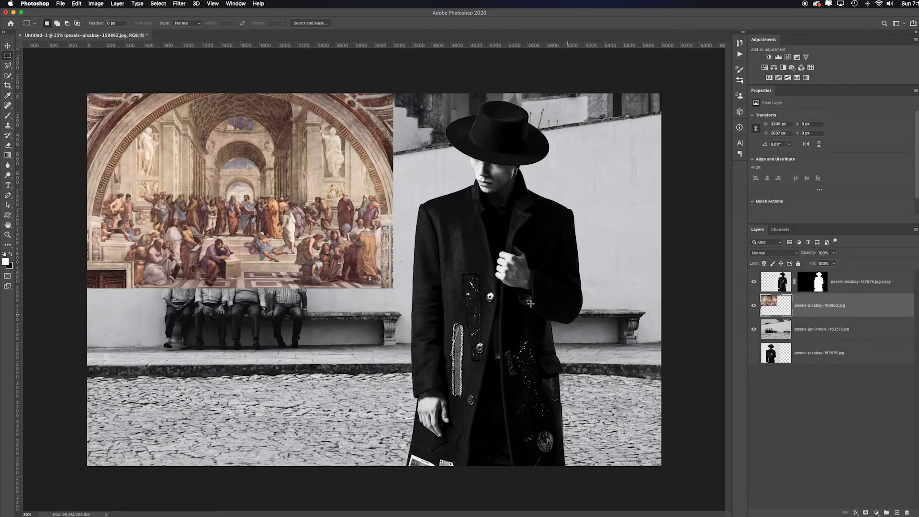
click(754, 306)
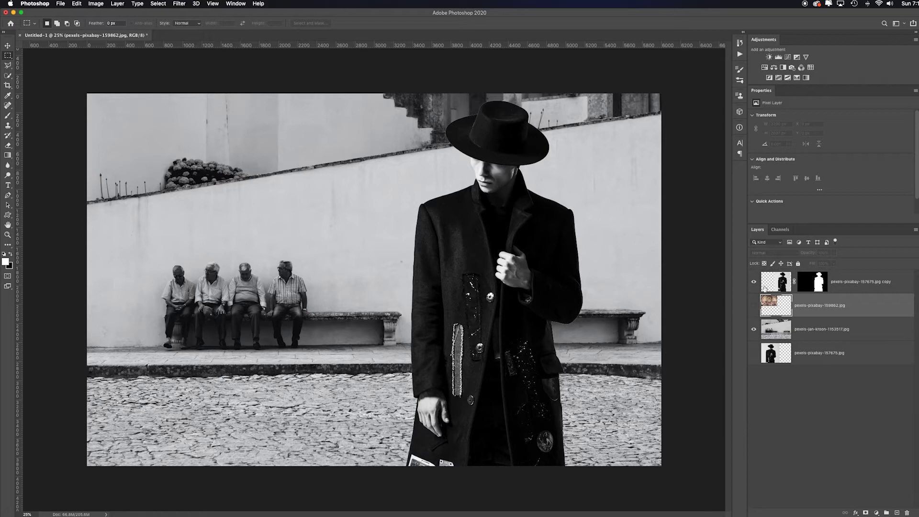
click(812, 329)
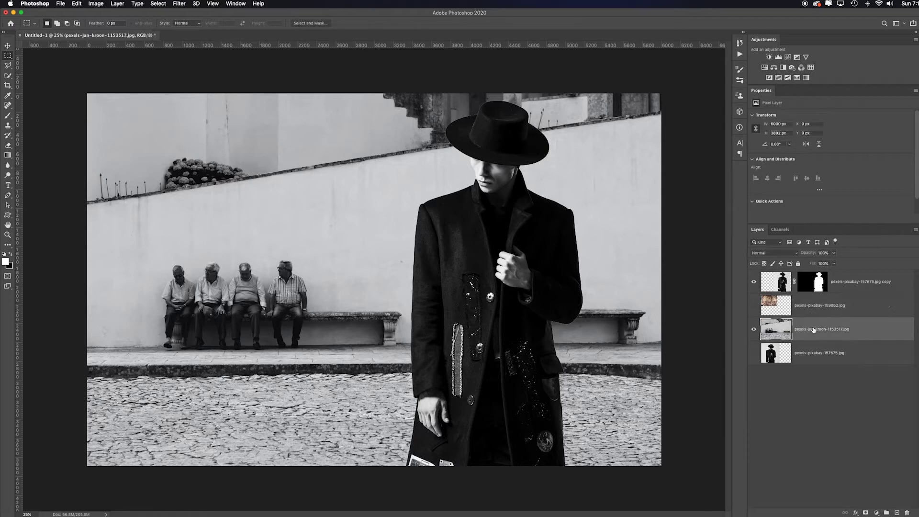
- Select the seated men, their bench and the empty right bench with the Object Selection Tool
click(8, 76)
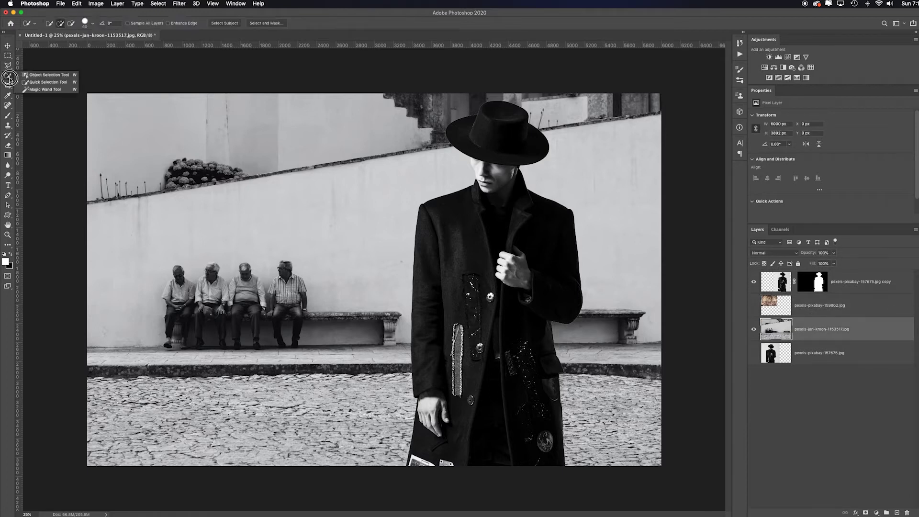
click(36, 75)
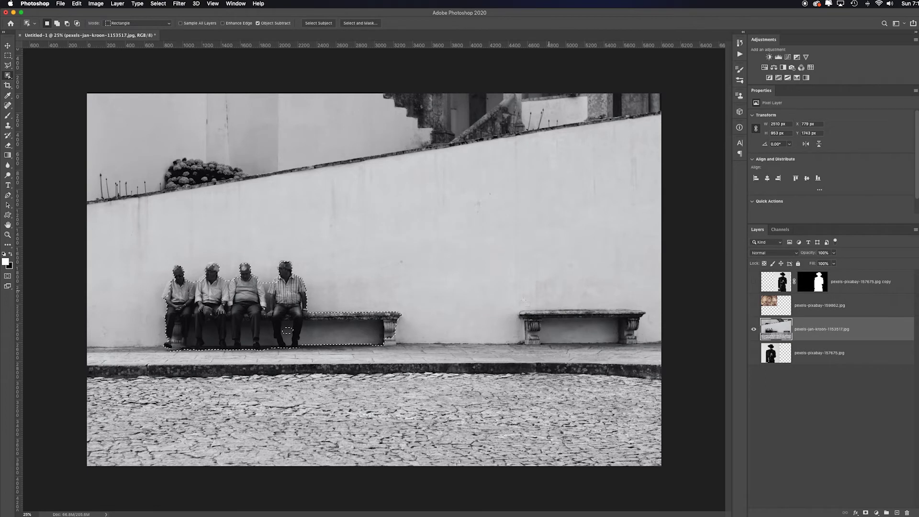
drag(516, 306, 642, 344)
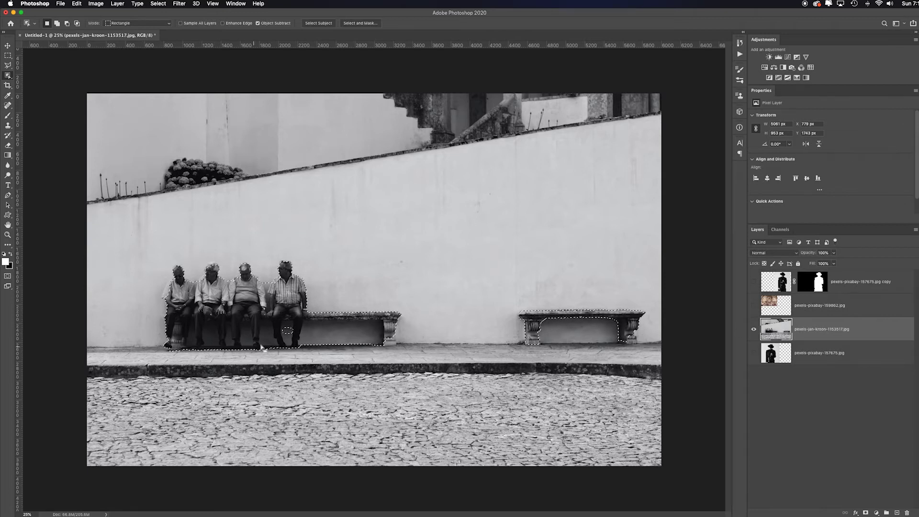
- In Select and Mask, zoom on the seated men and brush the left man's shoulder and arm into the selection
click(360, 23)
key(super+space)
drag(247, 290, 328, 276)
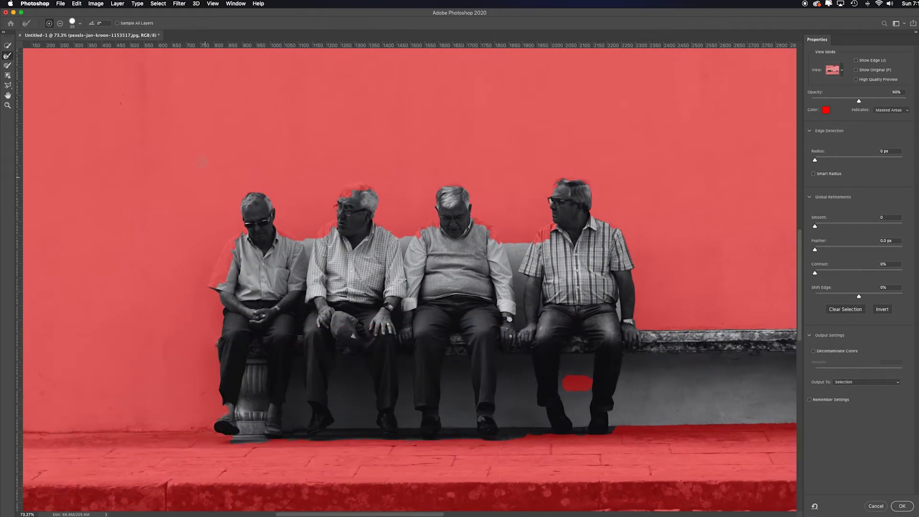
click(9, 47)
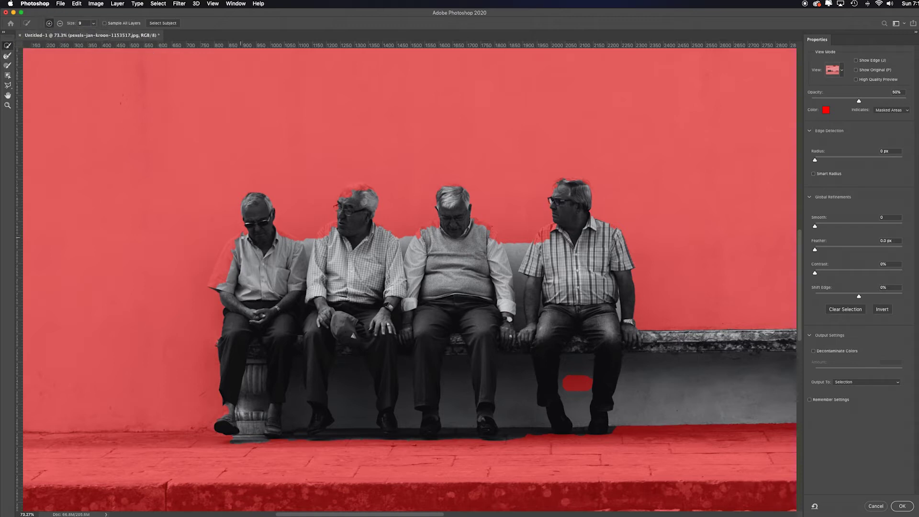
drag(233, 242, 217, 287)
scroll(347, 213, down, 2)
scroll(346, 214, right, 1)
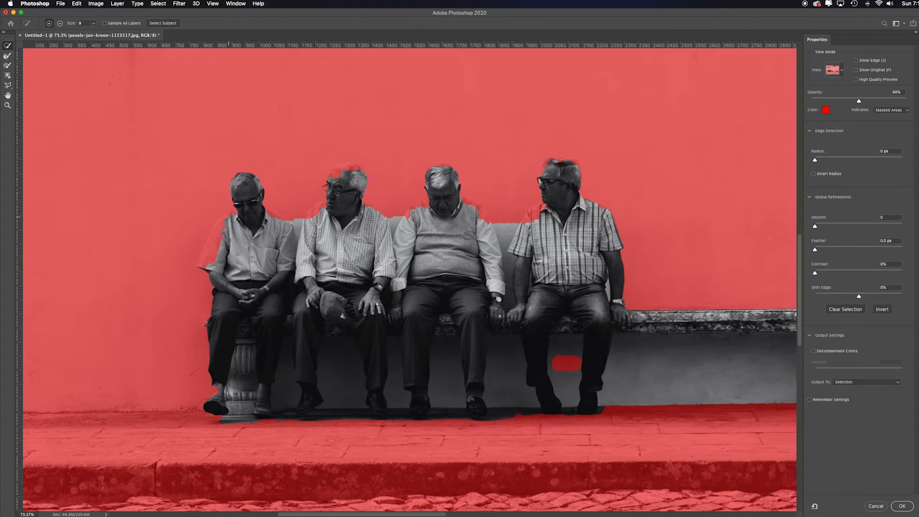
mouse_move(219, 225)
mouse_down()
mouse_move(202, 263)
mouse_move(214, 255)
mouse_up()
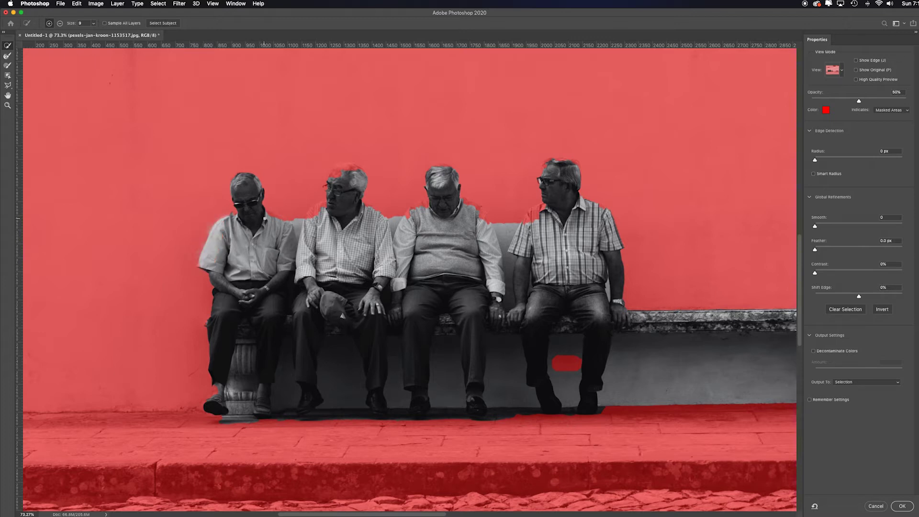
- Zoom in on the two leftmost men and switch to the Polygonal Lasso
scroll(265, 219, up, 5)
drag(228, 350, 364, 292)
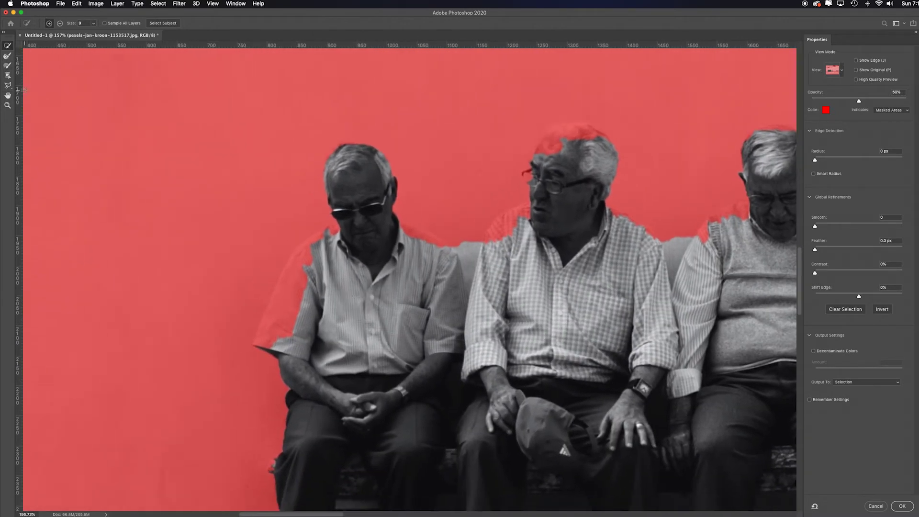
drag(8, 85, 61, 96)
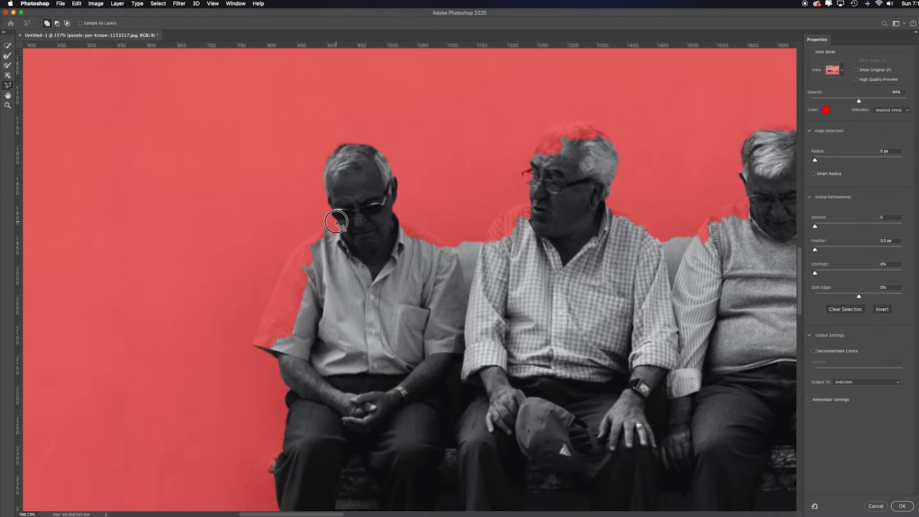
- Lasso away the red fringe along the men's shoulders
click(338, 222)
mouse_move(316, 234)
mouse_down()
mouse_move(290, 256)
mouse_move(252, 345)
mouse_move(264, 353)
mouse_move(283, 348)
mouse_move(306, 317)
mouse_move(354, 214)
mouse_move(439, 239)
mouse_move(436, 265)
mouse_move(421, 268)
mouse_up()
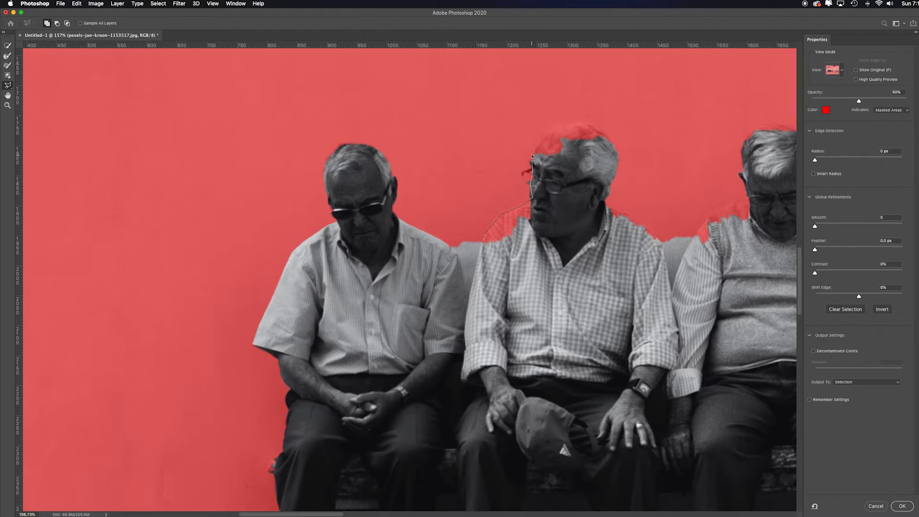
scroll(431, 264, right, 10)
drag(522, 236, 575, 262)
scroll(478, 263, right, 8)
scroll(479, 263, up, 4)
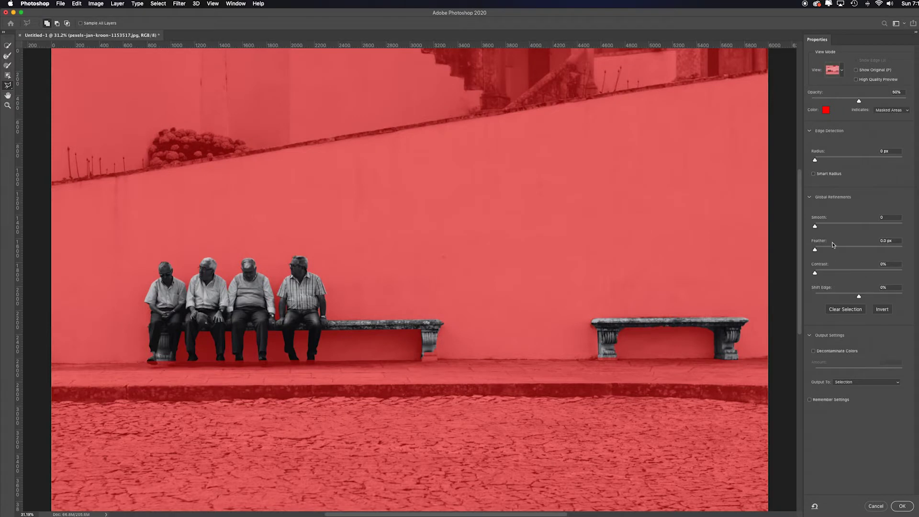
- Set Radius 1 px with Smart Radius and Smooth 2, output a new masked layer, and show the background photo
drag(815, 160, 819, 160)
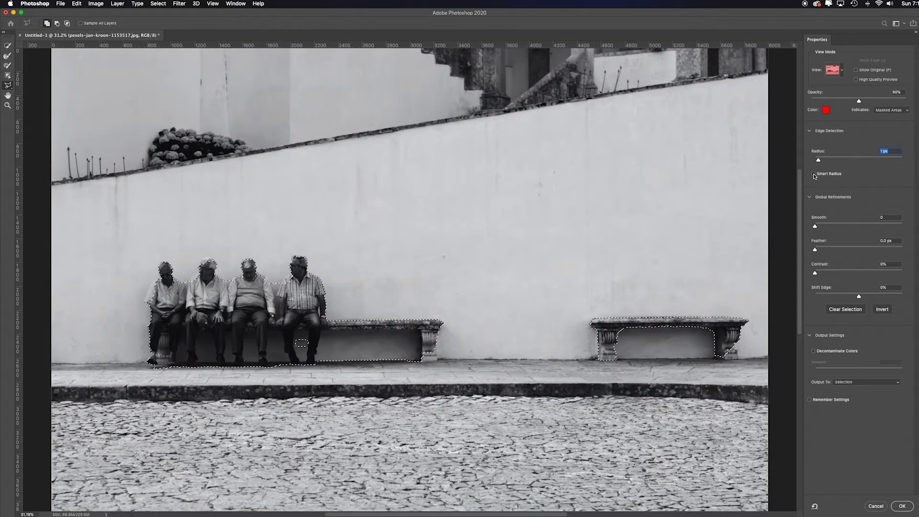
click(814, 174)
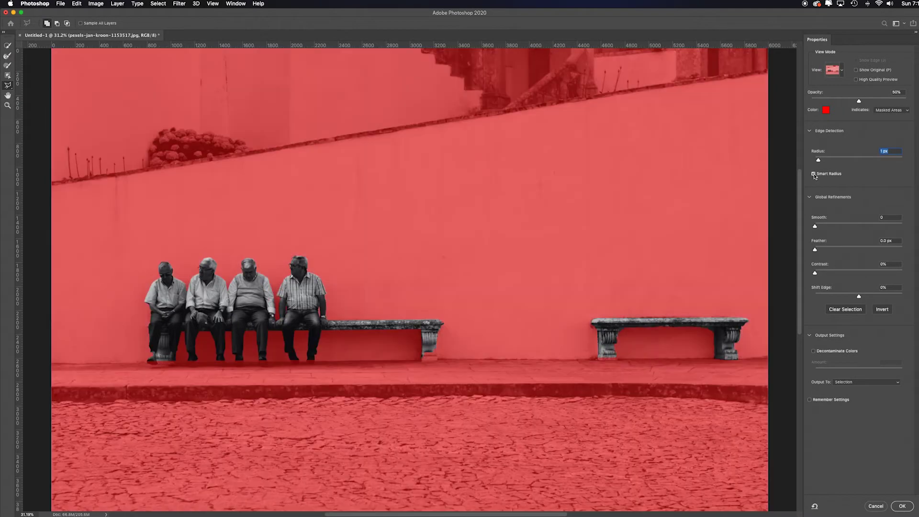
drag(815, 225, 817, 249)
drag(894, 382, 894, 402)
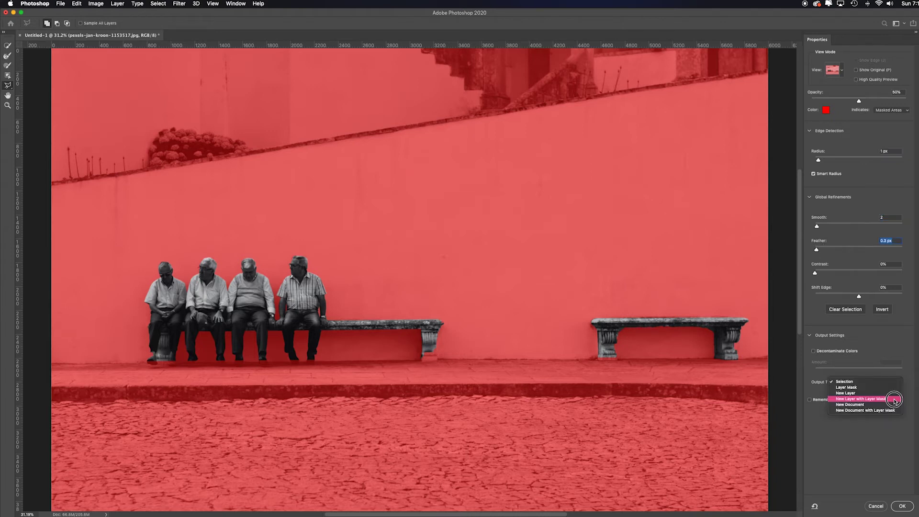
click(902, 506)
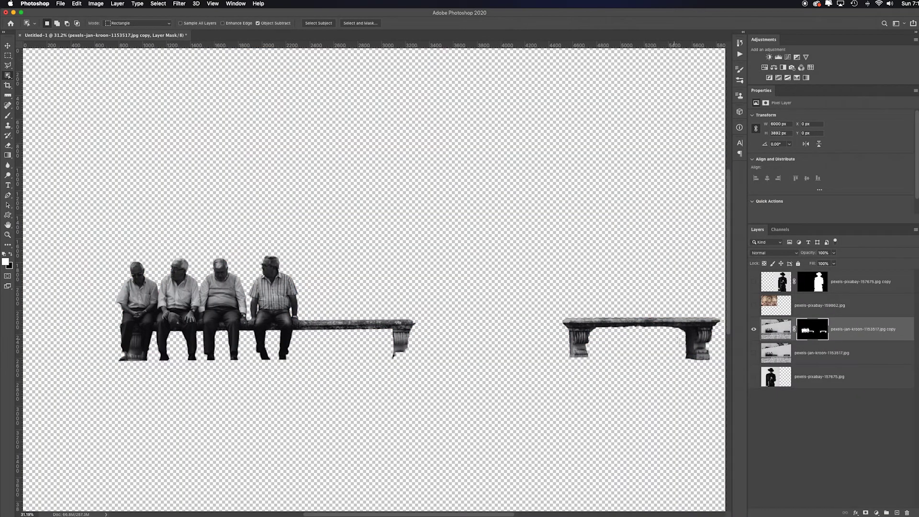
click(754, 353)
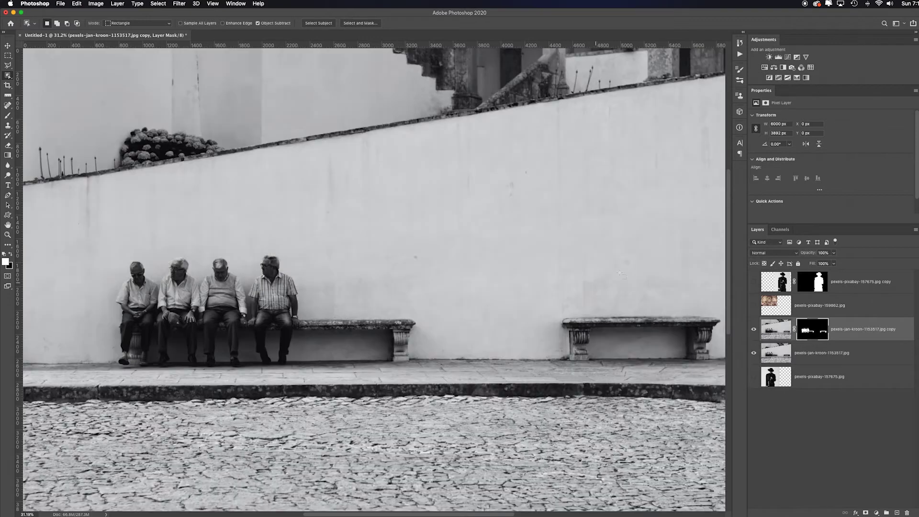
- Show the School of Athens layer and move it below the men's cutout copy
click(754, 305)
click(782, 302)
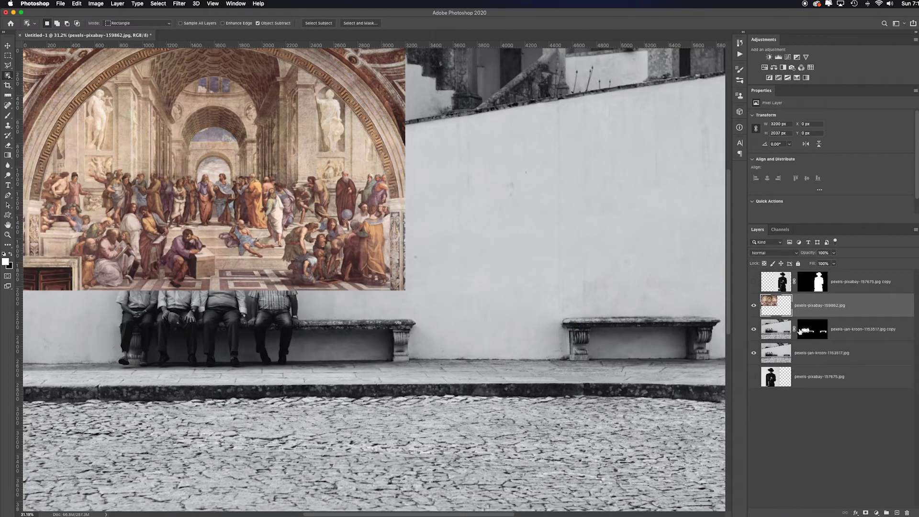
alt+click(821, 333)
alt+click(814, 334)
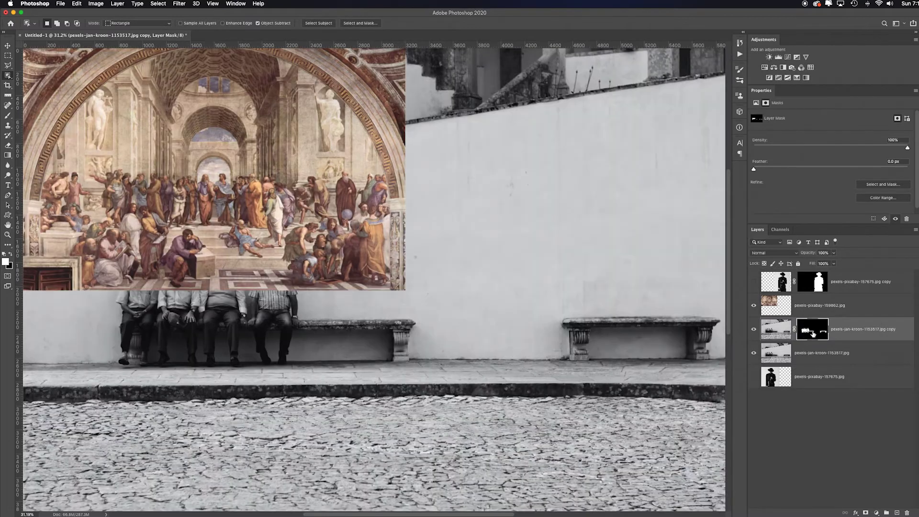
drag(847, 309, 851, 338)
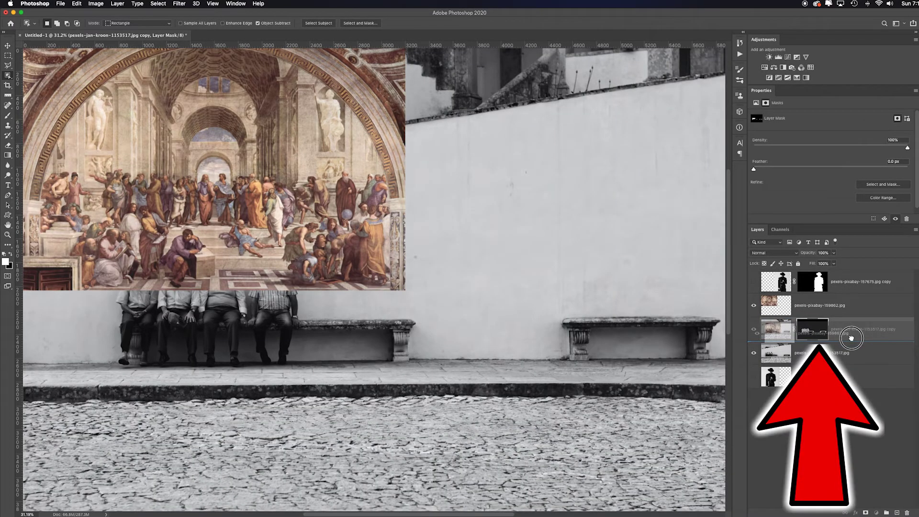
drag(851, 338, 854, 341)
- Drag the fresco down onto the left wall behind the seated men
key(v)
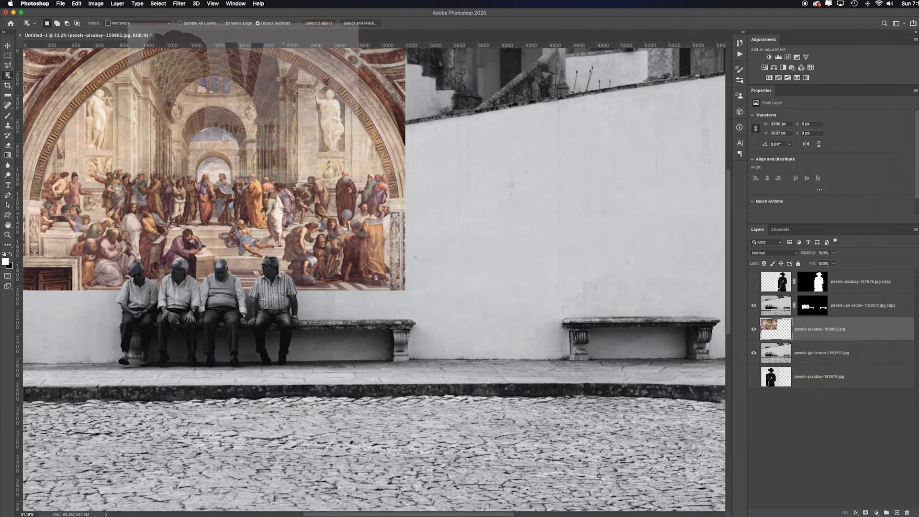
mouse_move(275, 185)
mouse_down()
mouse_move(316, 259)
mouse_move(311, 318)
mouse_move(301, 165)
mouse_move(271, 299)
mouse_move(294, 281)
mouse_move(301, 258)
mouse_move(296, 243)
mouse_move(265, 254)
mouse_move(273, 253)
mouse_up()
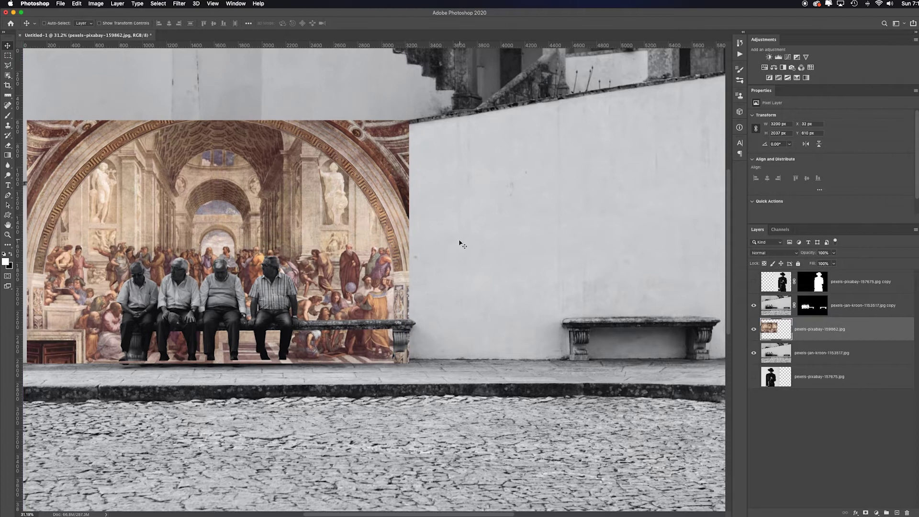
key(super+minus)
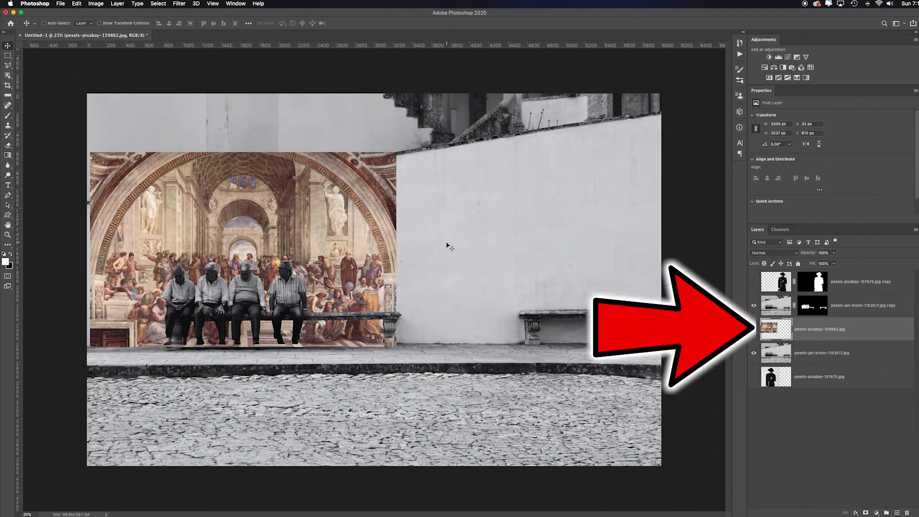
- Free-transform the fresco larger over the wall behind both benches, apply it, then hide the layer
key(super+t)
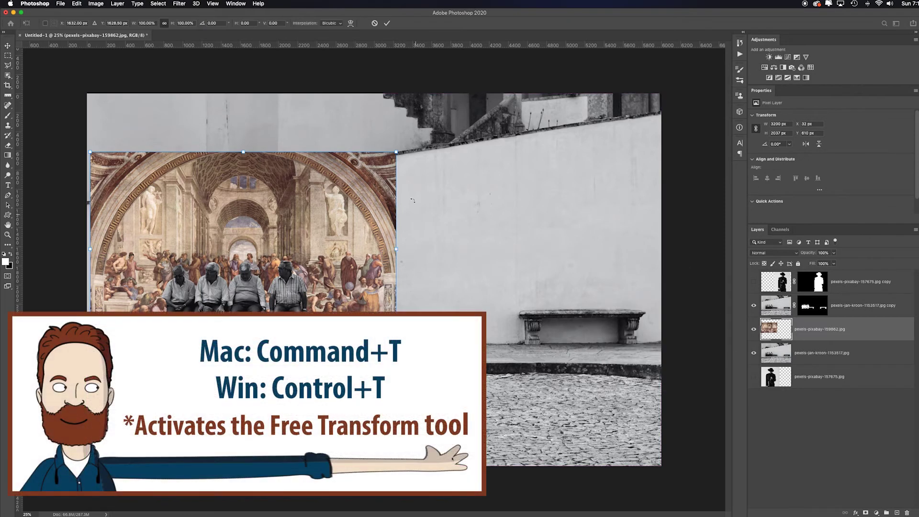
drag(396, 153, 731, 81)
drag(650, 140, 586, 134)
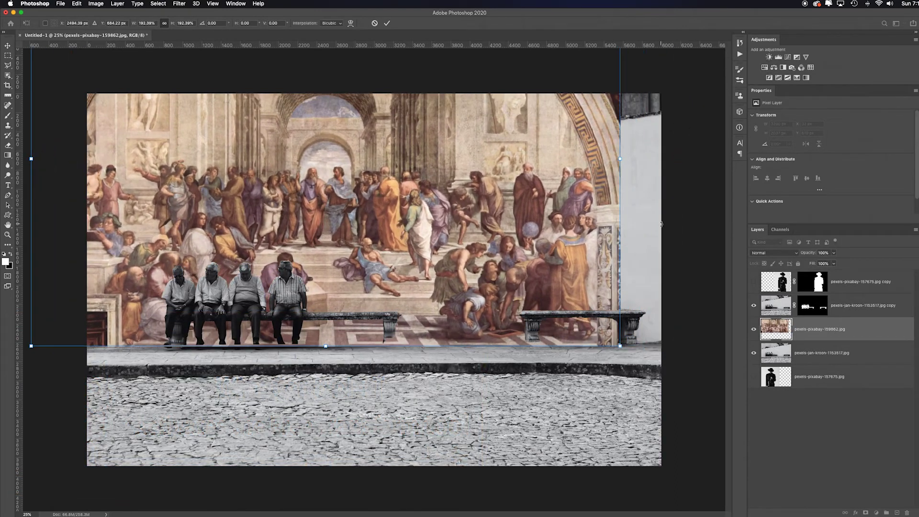
key(super+minus)
drag(539, 324, 599, 362)
mouse_move(468, 269)
mouse_down()
mouse_move(453, 249)
mouse_move(453, 260)
mouse_up()
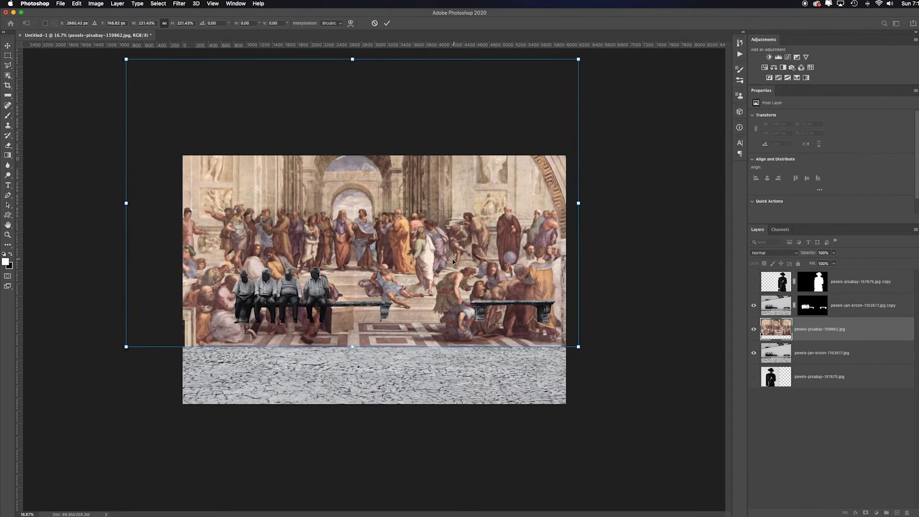
key(Return)
click(754, 330)
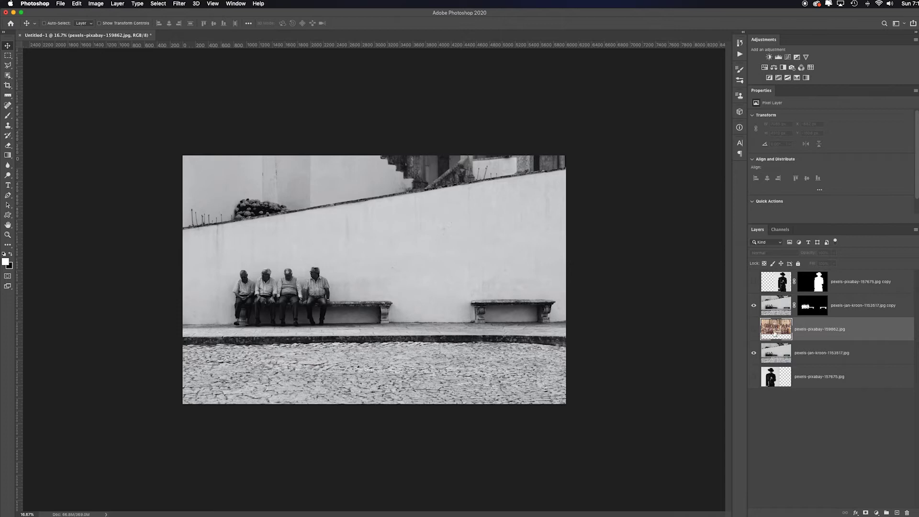
- Magnetic-lasso the wall below its sloping top edge and mask the visible fresco to it
click(7, 65)
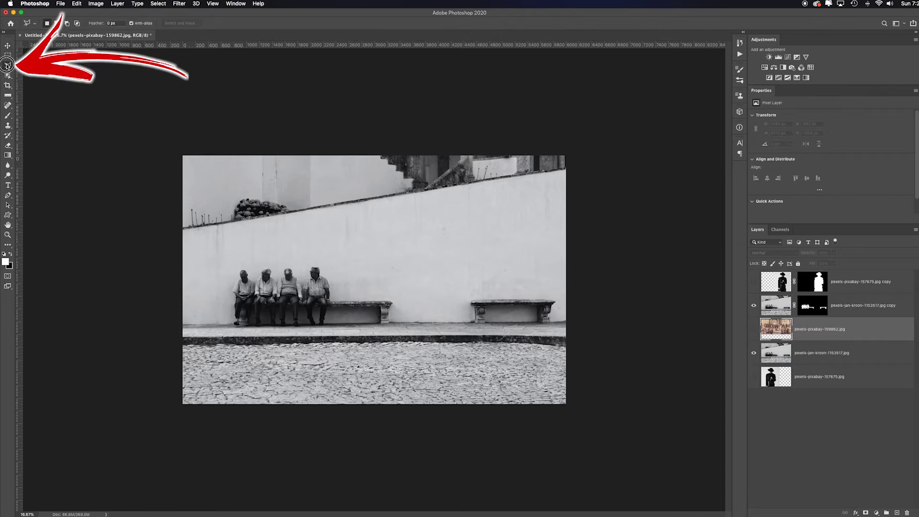
click(183, 231)
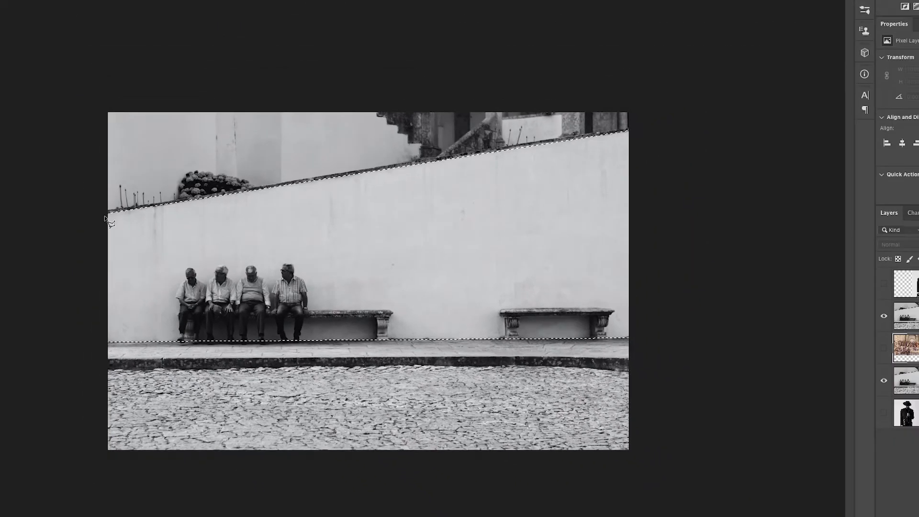
click(754, 329)
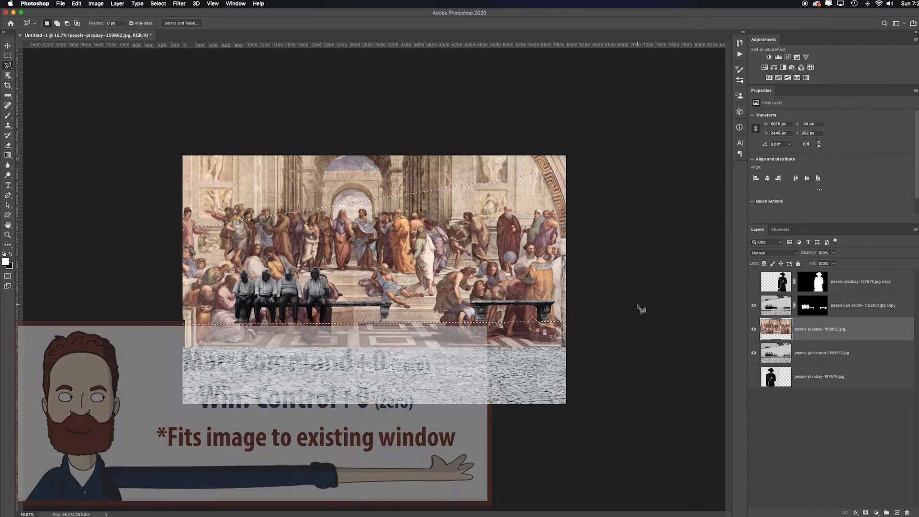
key(super+0)
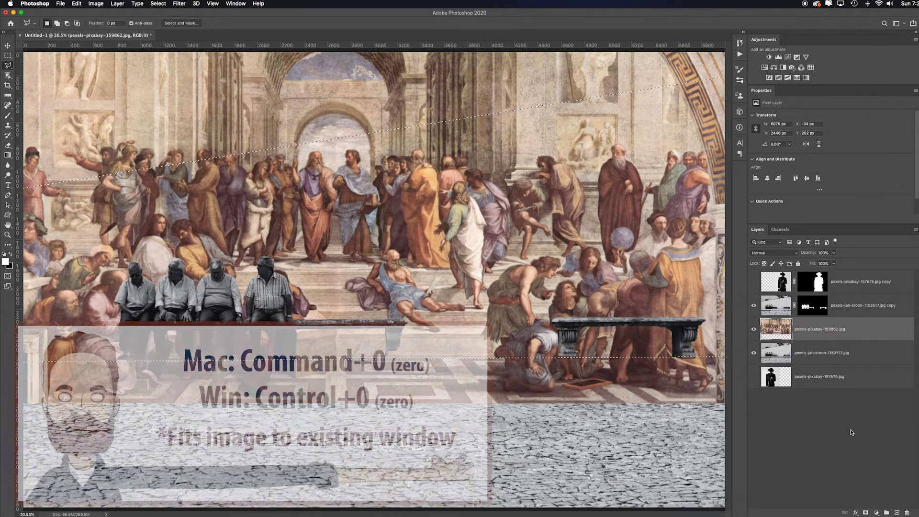
click(866, 513)
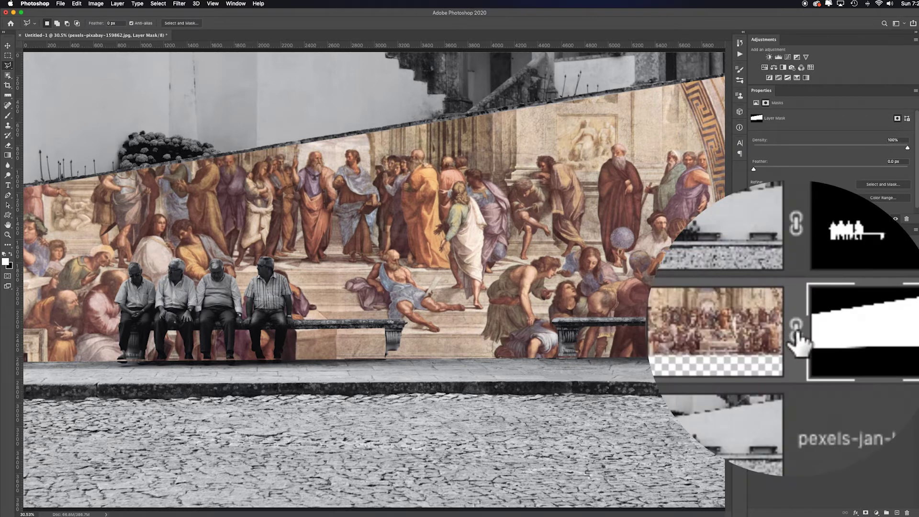
- Unlink the fresco from its wall mask, undoing two trial moves
key(v)
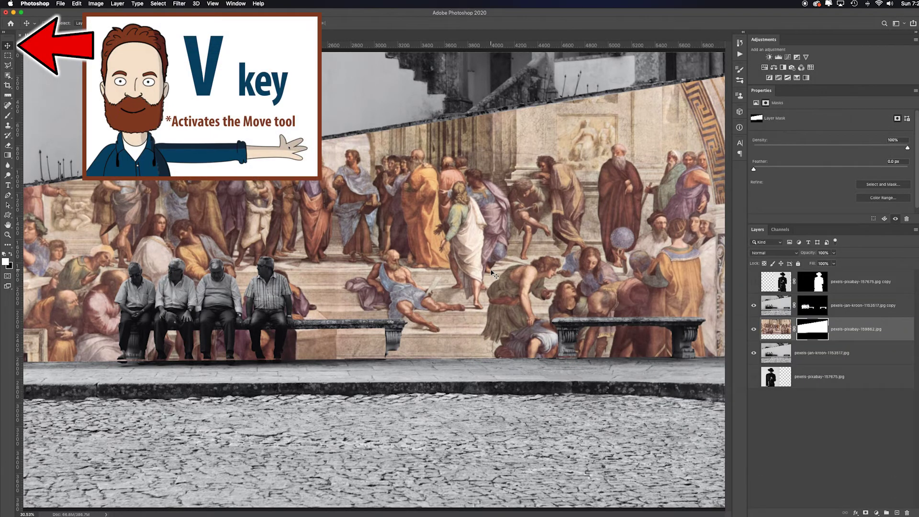
drag(491, 270, 452, 235)
key(super+z)
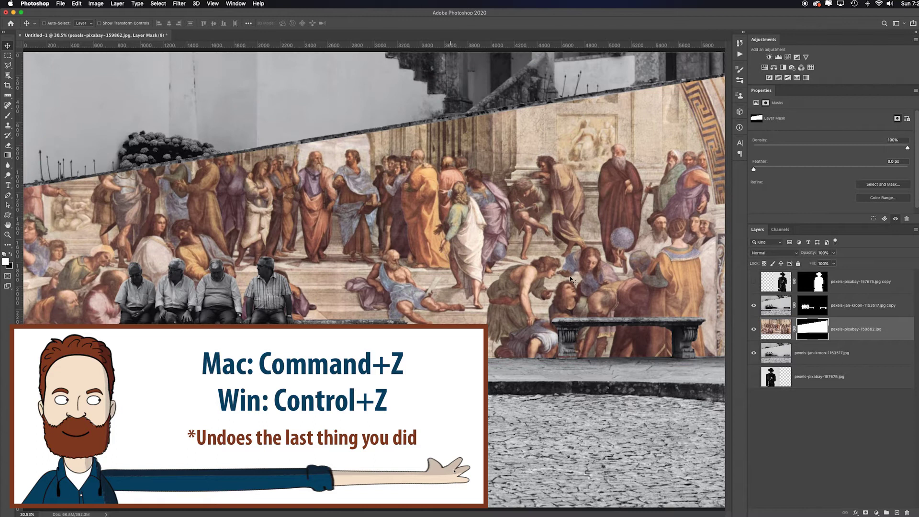
click(793, 330)
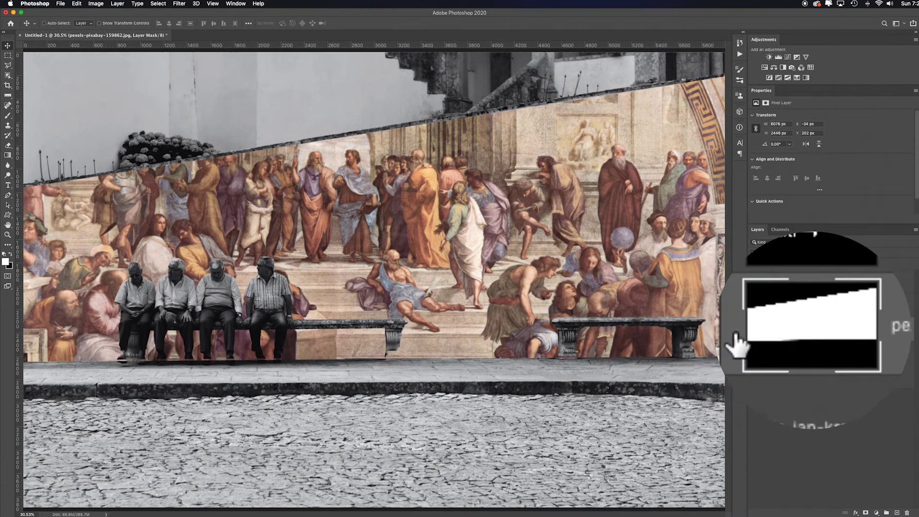
drag(559, 276, 579, 259)
key(super+z)
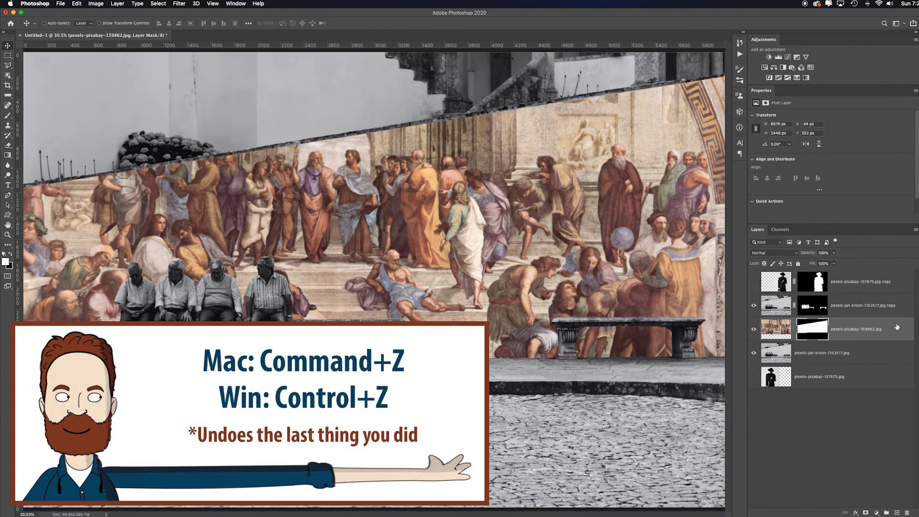
- Shift the fresco inside its mask so the central arch sits behind the men, then select the men's mask
click(776, 328)
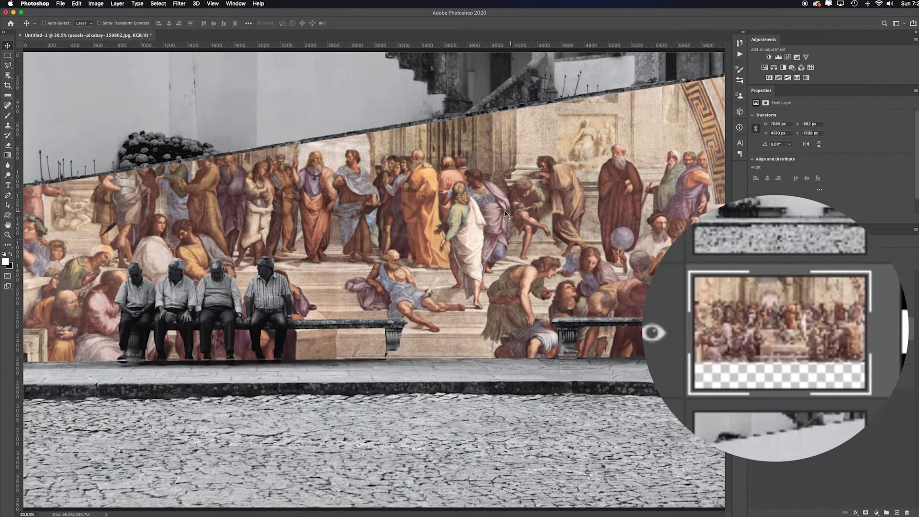
drag(590, 275, 669, 313)
drag(406, 245, 378, 237)
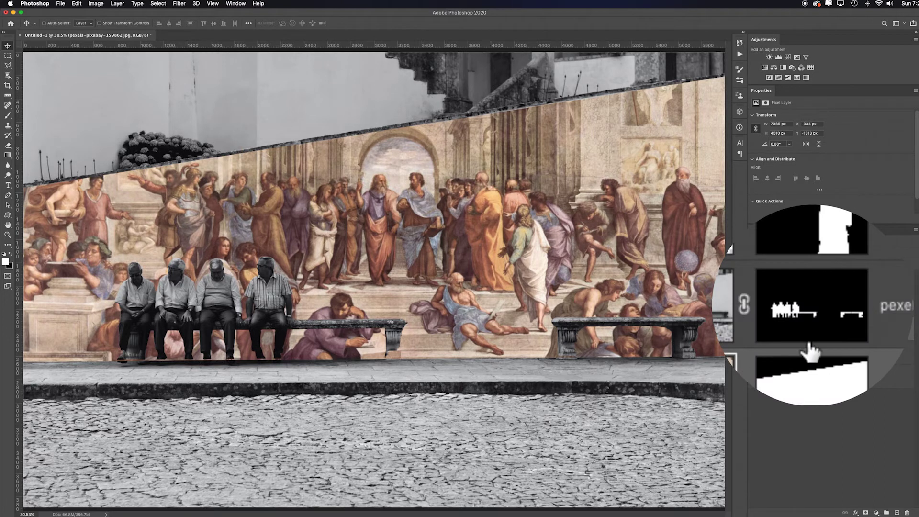
click(806, 324)
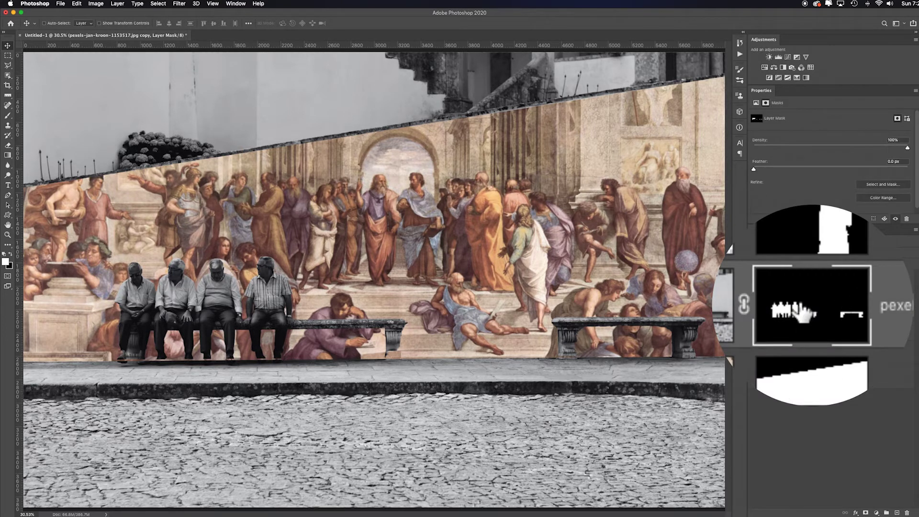
- Paint white at 100% with a small brush on the men's mask to restore their shoes
key(b)
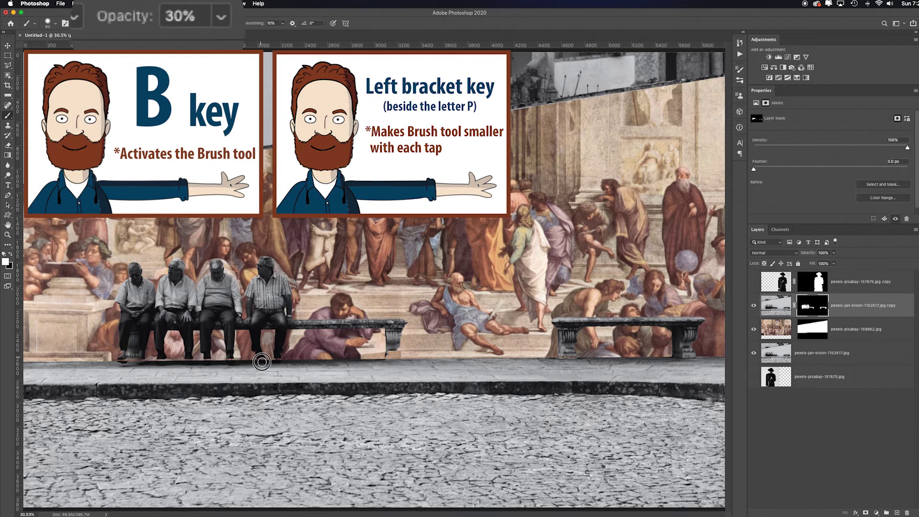
key(bracketleft)
key(bracketleft)
key(bracketleft)
key(bracketleft)
key(bracketleft)
key(0)
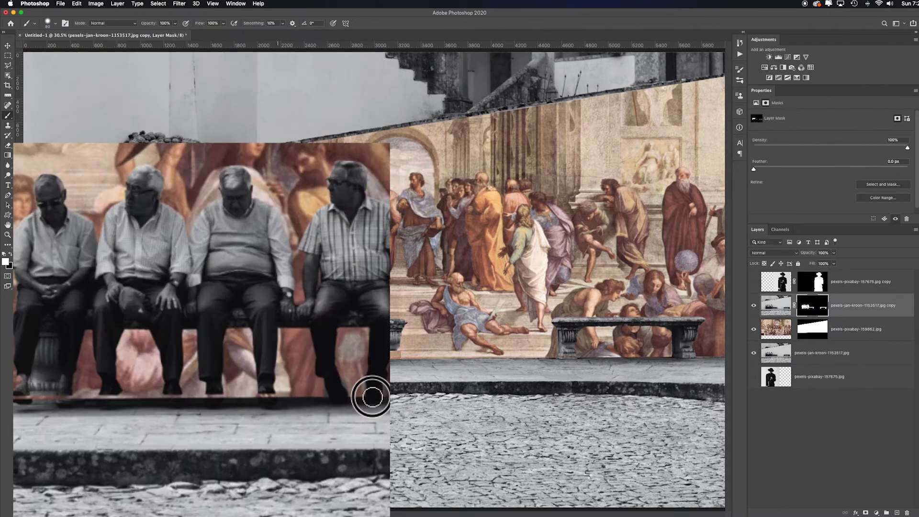
drag(372, 397, 372, 392)
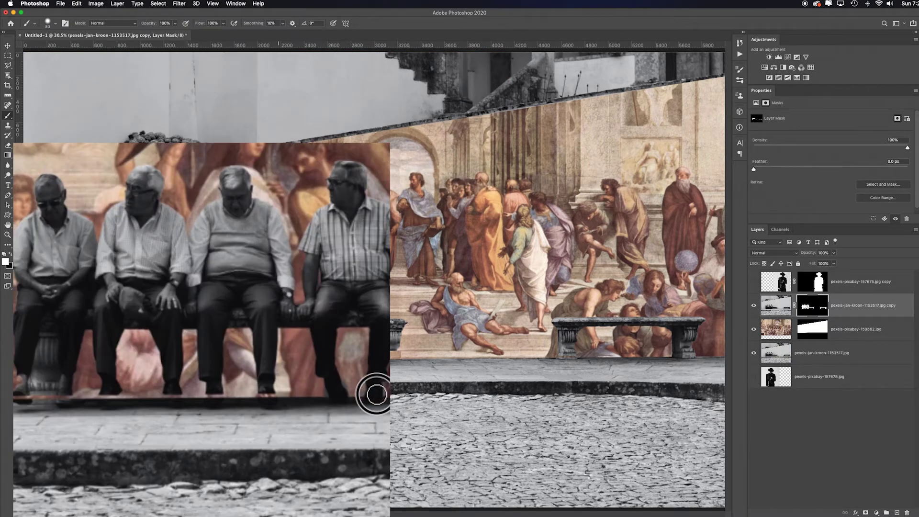
click(264, 396)
click(215, 394)
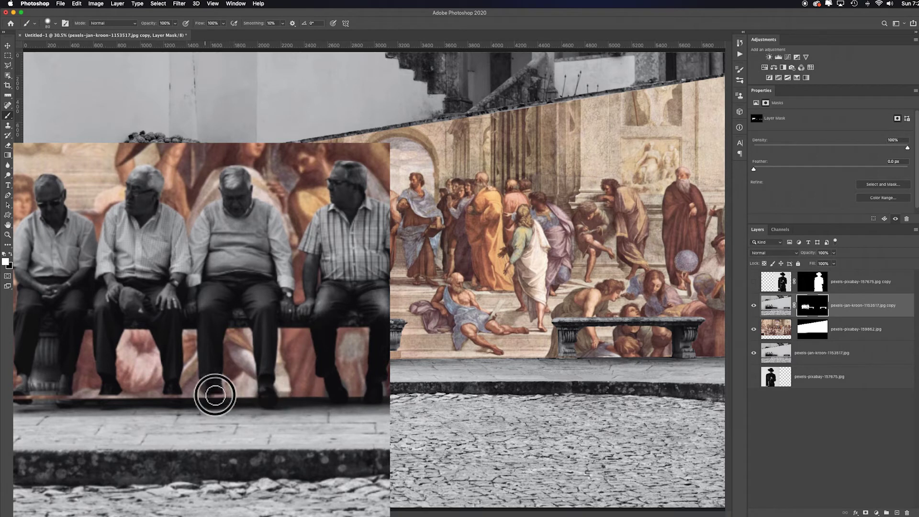
click(174, 397)
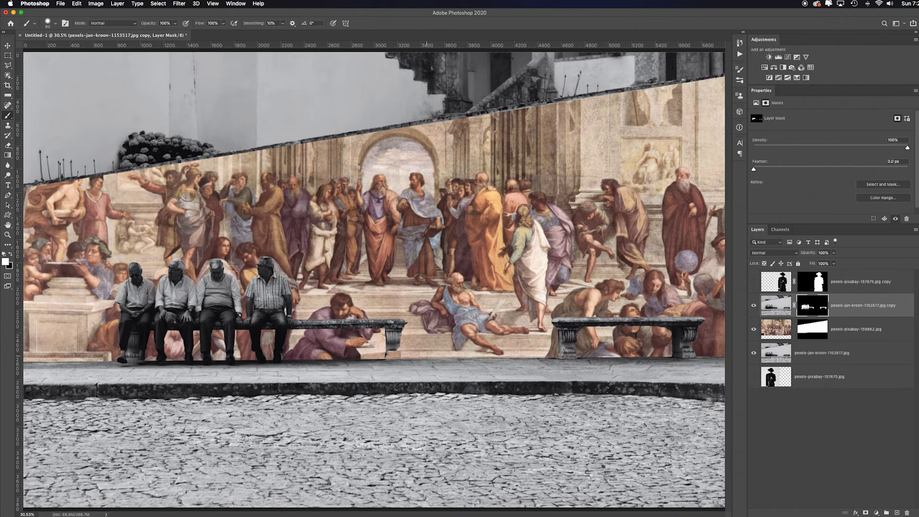
key(bracketright)
key(bracketright)
key(bracketright)
key(bracketright)
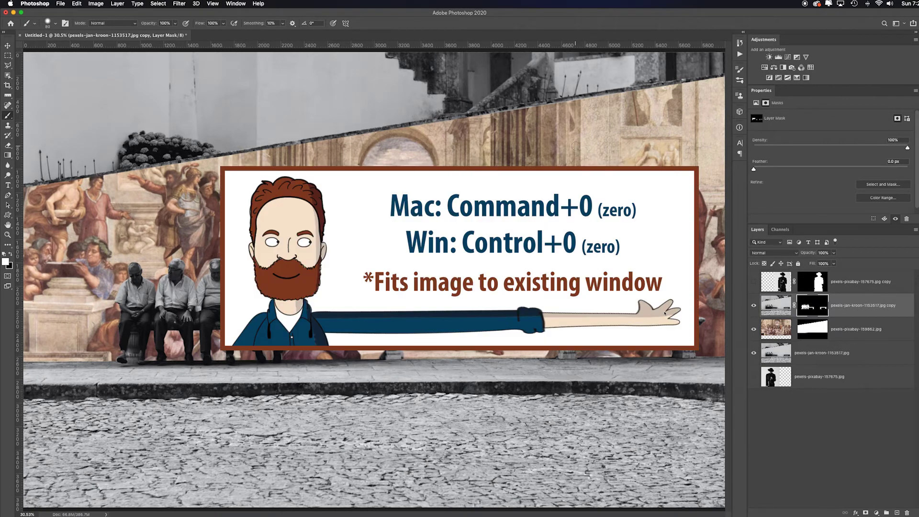
key(super+minus)
key(v)
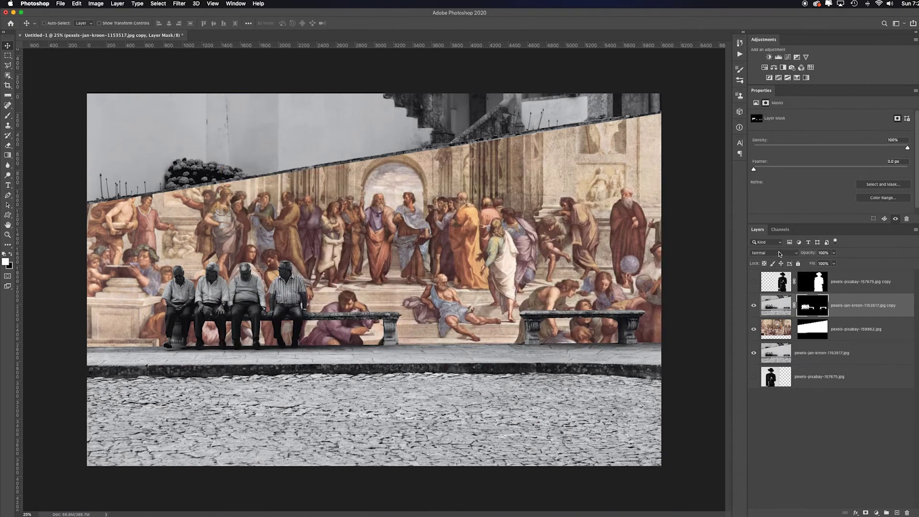
- Show the man in the black hat and add a reversed Gradient Map above everything
click(863, 288)
click(754, 282)
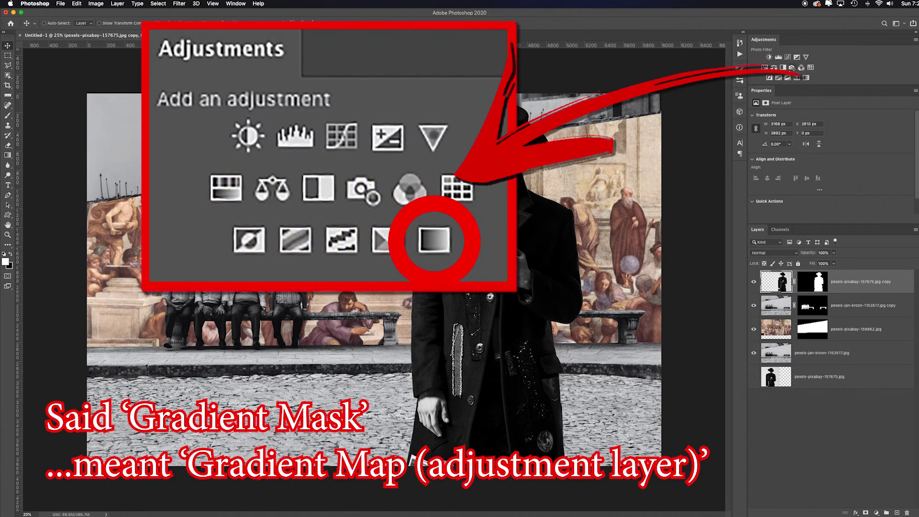
click(807, 78)
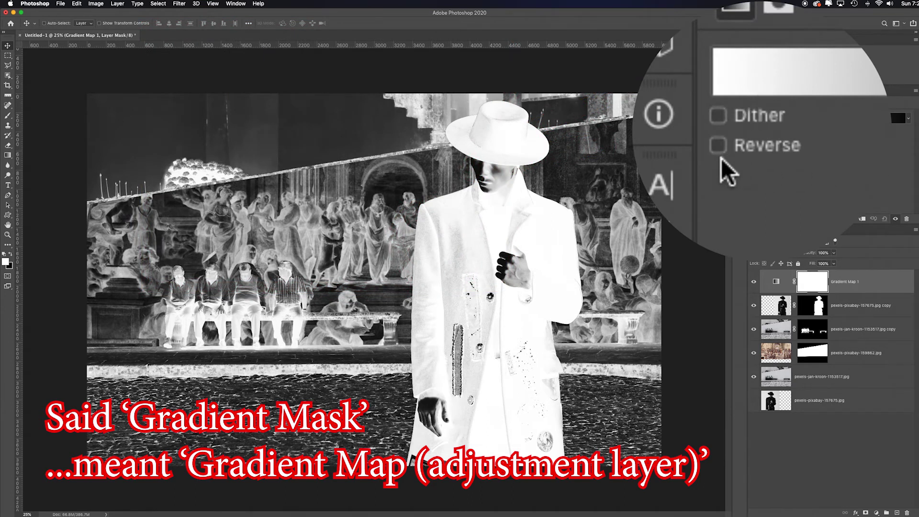
click(753, 135)
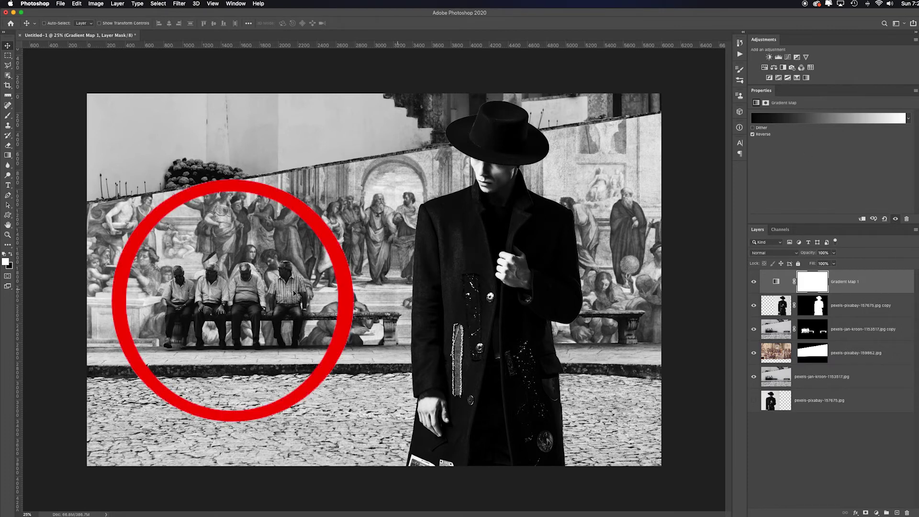
click(773, 334)
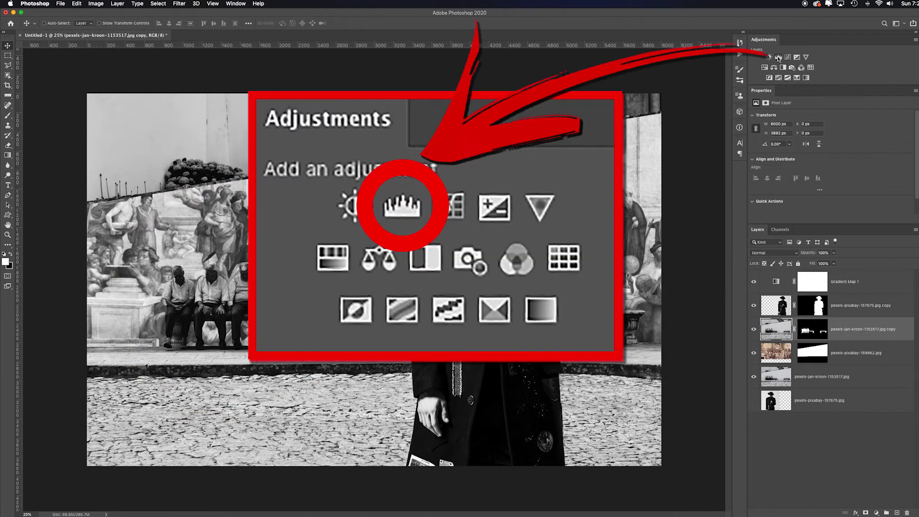
- Add a Levels adjustment clipped to the seated men with input levels 0, 1.51 and 187
click(779, 58)
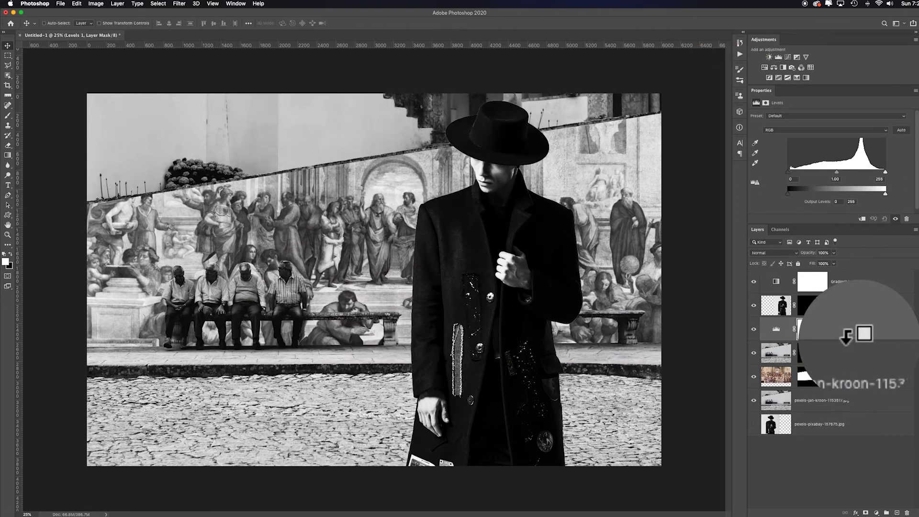
alt+click(856, 339)
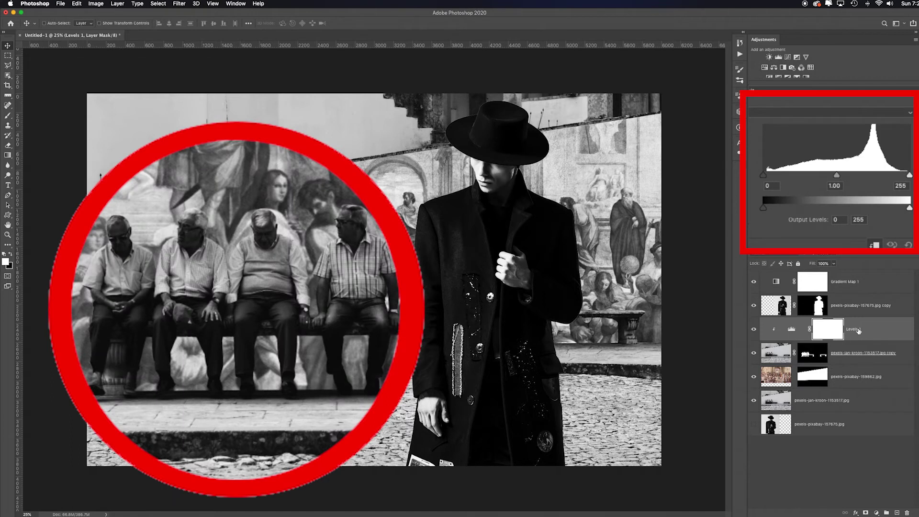
drag(837, 175, 815, 175)
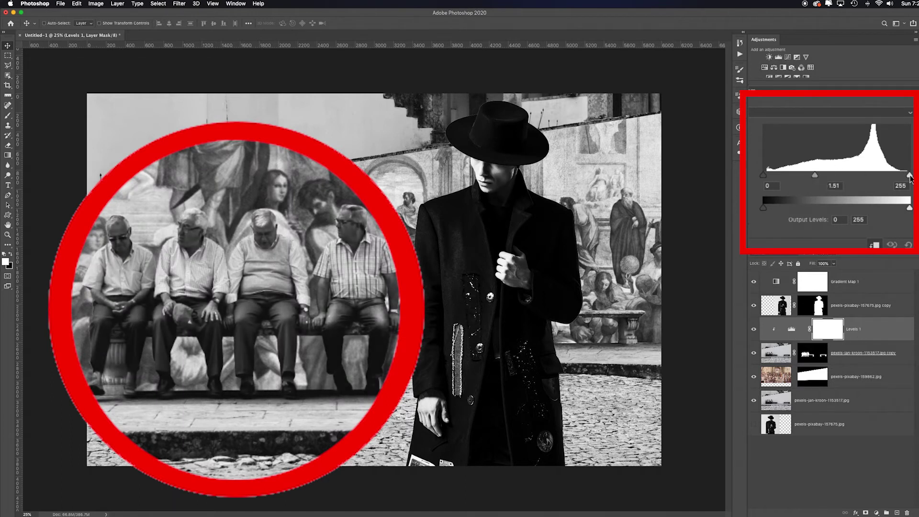
drag(909, 175, 900, 176)
drag(764, 175, 900, 175)
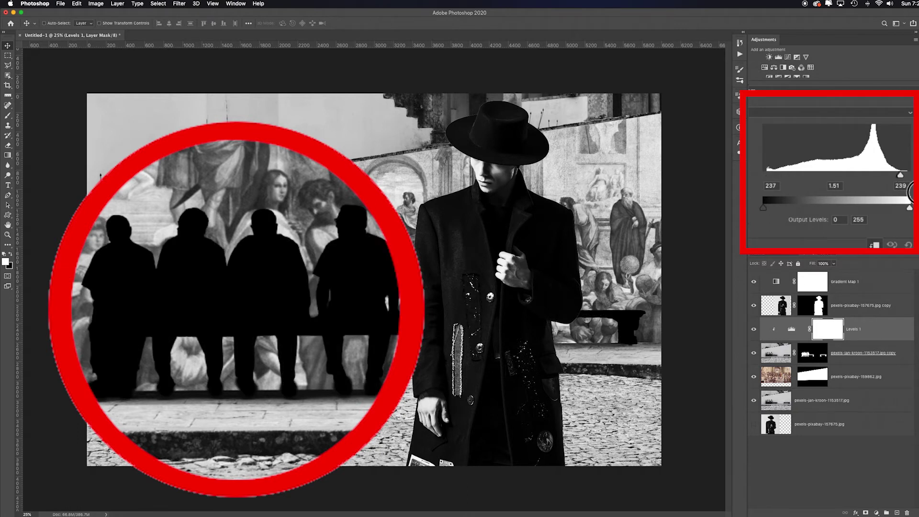
drag(907, 193, 776, 180)
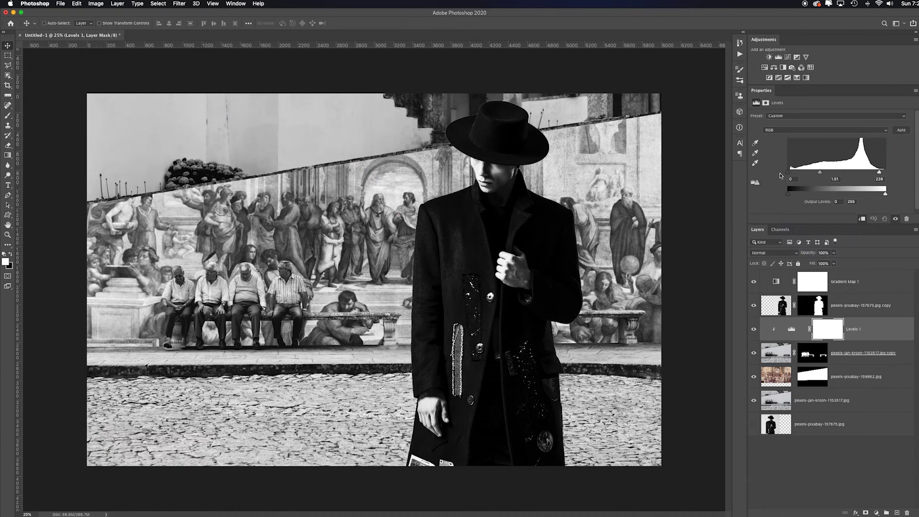
drag(880, 173, 860, 171)
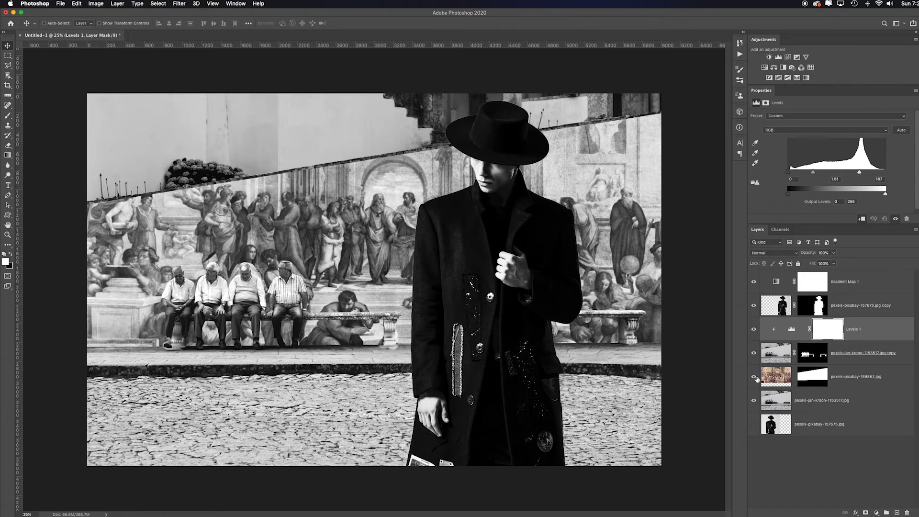
- Set the School of Athens fresco layer's blend mode to Multiply
click(776, 376)
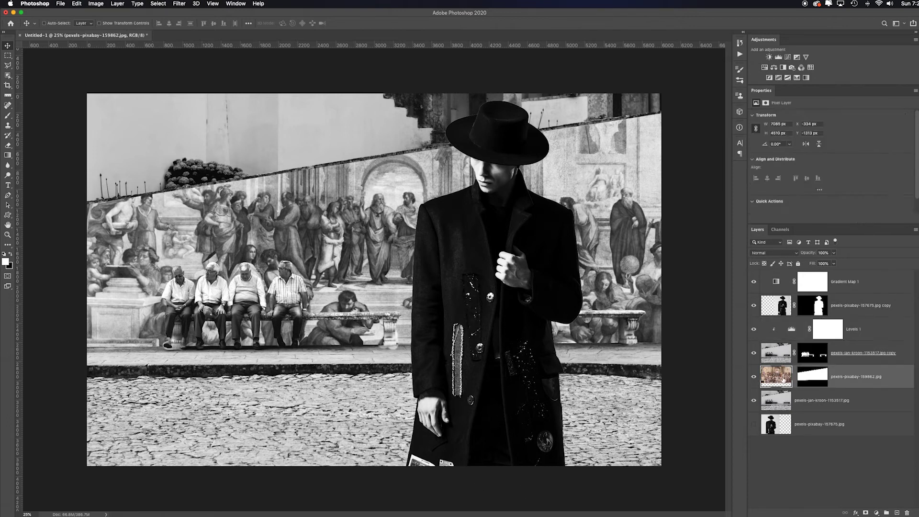
click(782, 254)
click(781, 253)
click(782, 253)
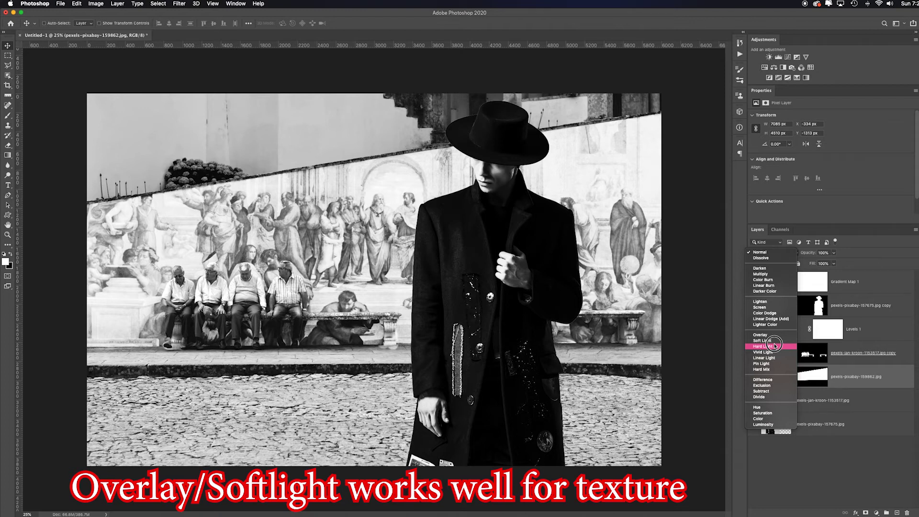
click(775, 275)
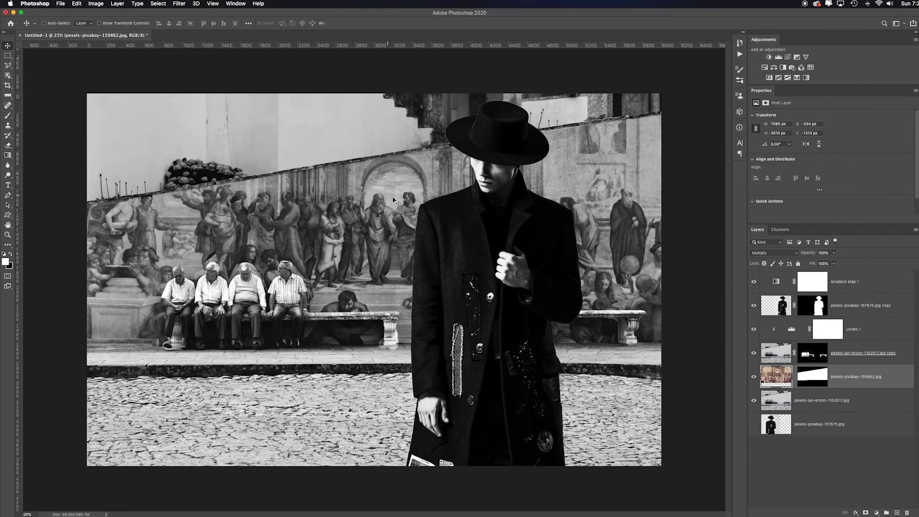
- Add a Levels adjustment clipped to the fresco and brighten its highlights
click(779, 57)
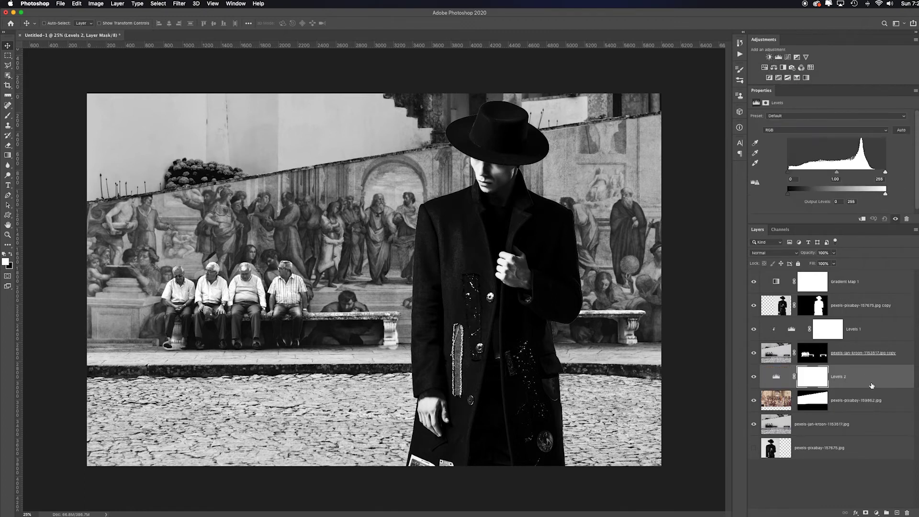
alt+click(763, 386)
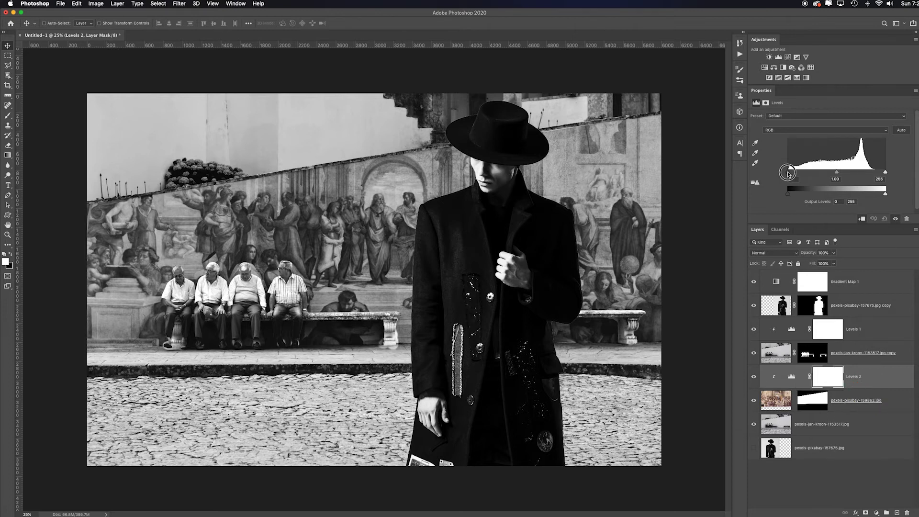
drag(789, 174, 889, 176)
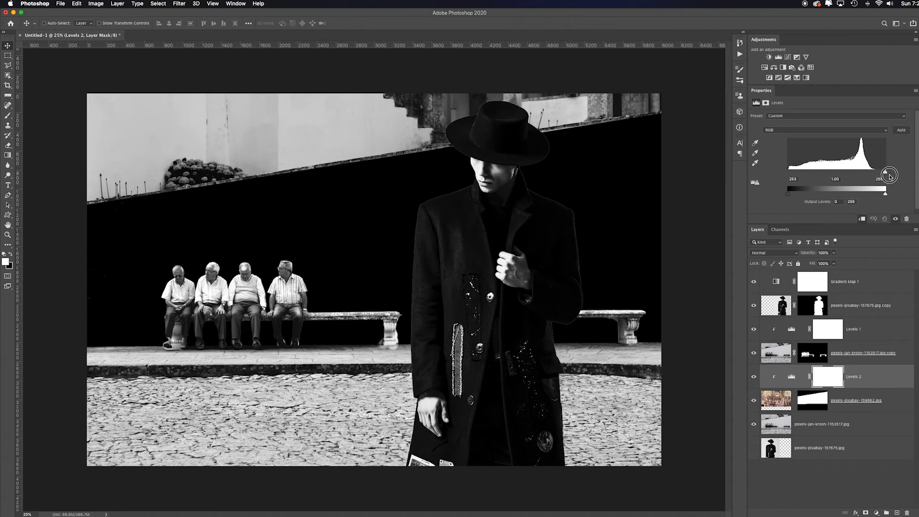
key(super+z)
drag(886, 172, 822, 173)
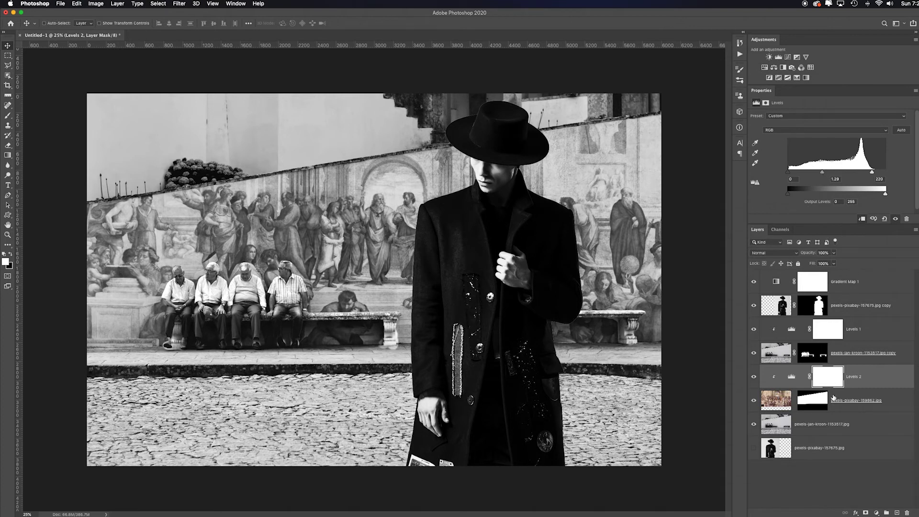
- Fade the fresco to 69% opacity and raise its Levels to 63, 1.79 and 220
click(906, 403)
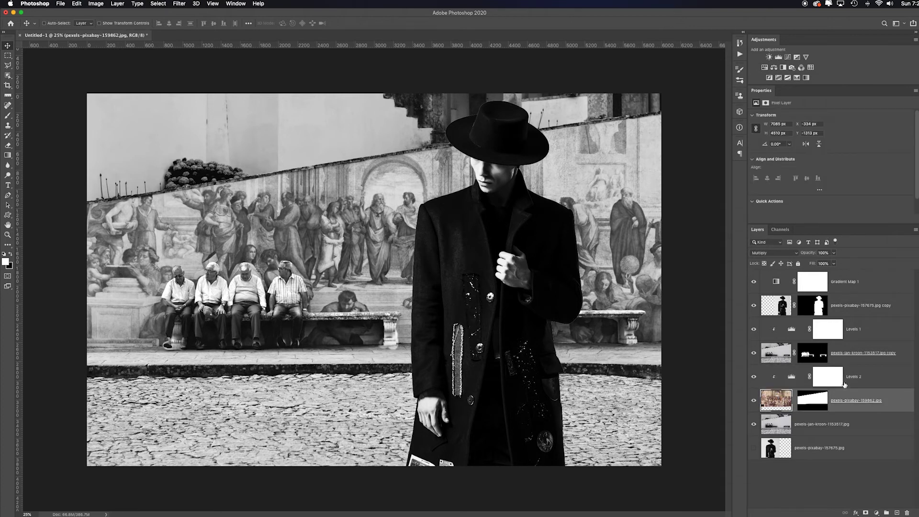
drag(808, 253, 795, 253)
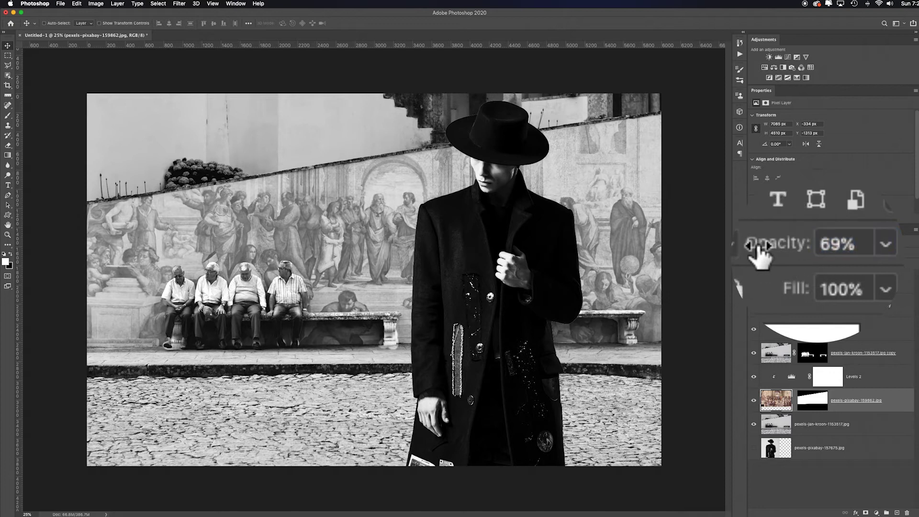
click(828, 377)
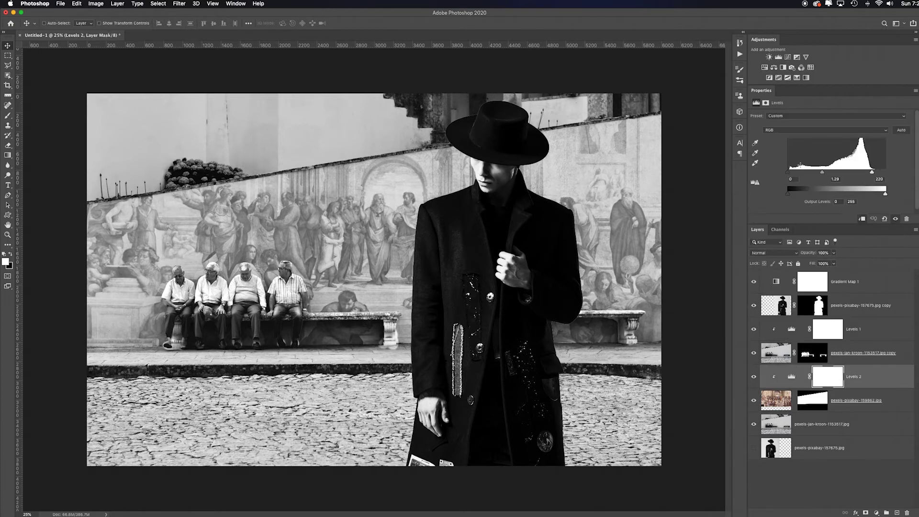
drag(789, 170, 828, 175)
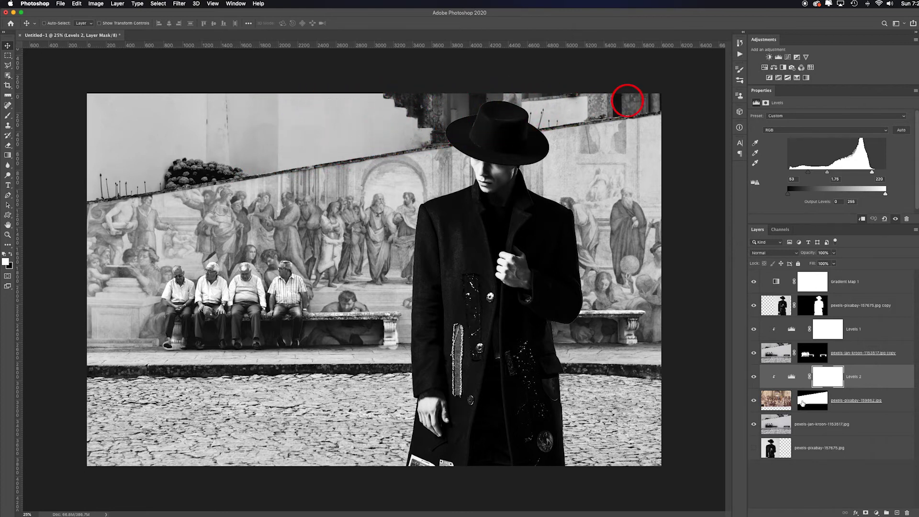
- On the street photo layer, polygonal-lasso the area above the slanted wall
click(801, 429)
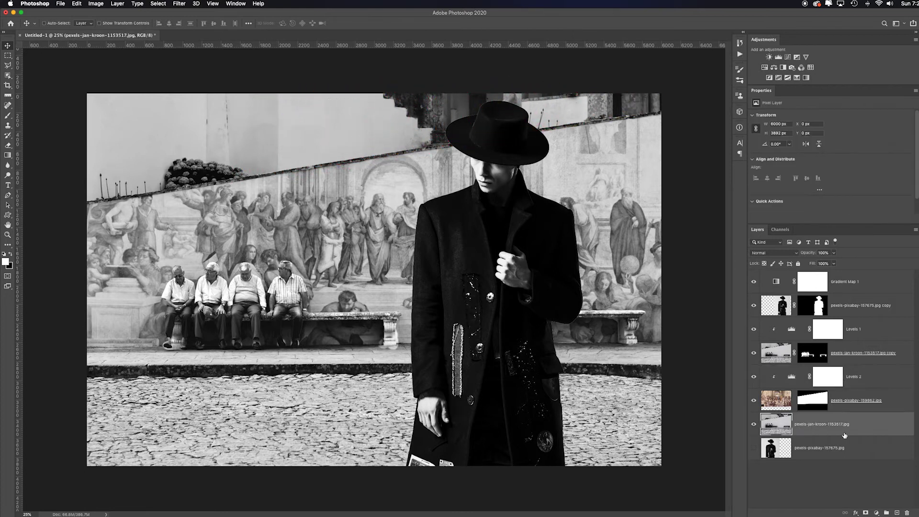
click(9, 67)
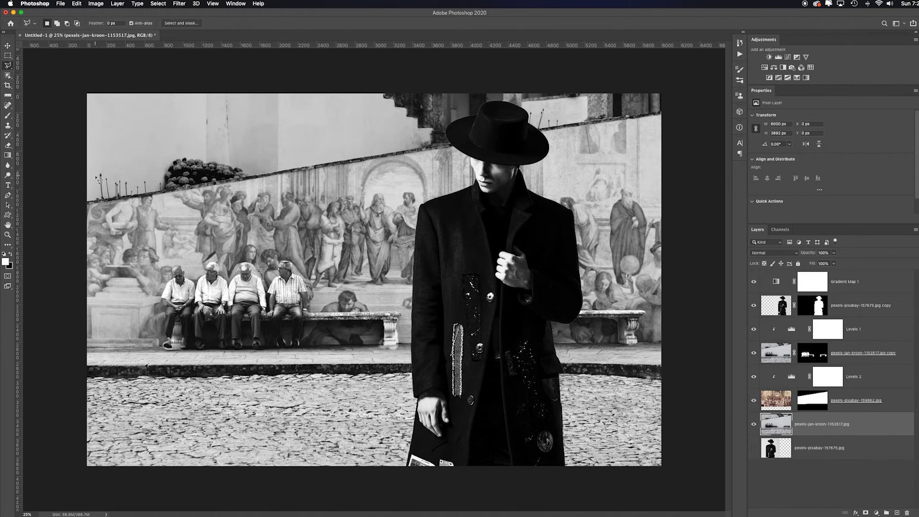
click(88, 203)
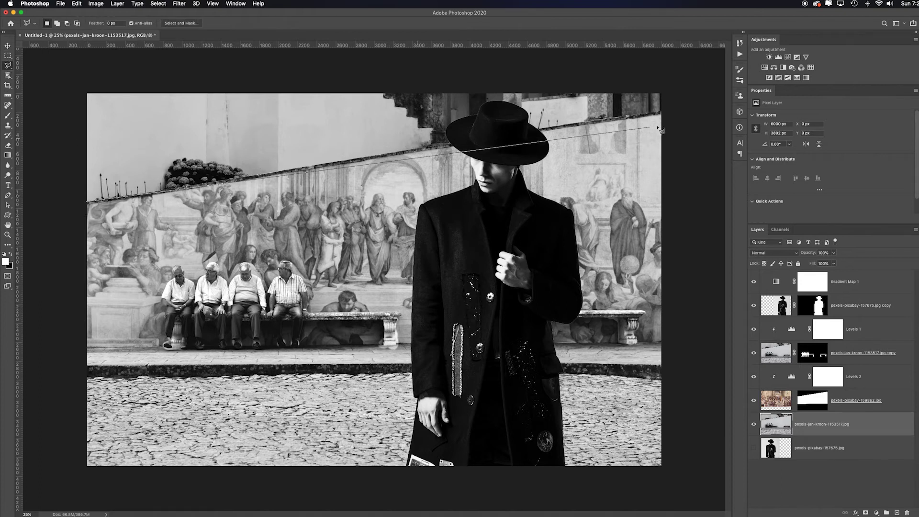
click(694, 109)
click(668, 79)
click(75, 82)
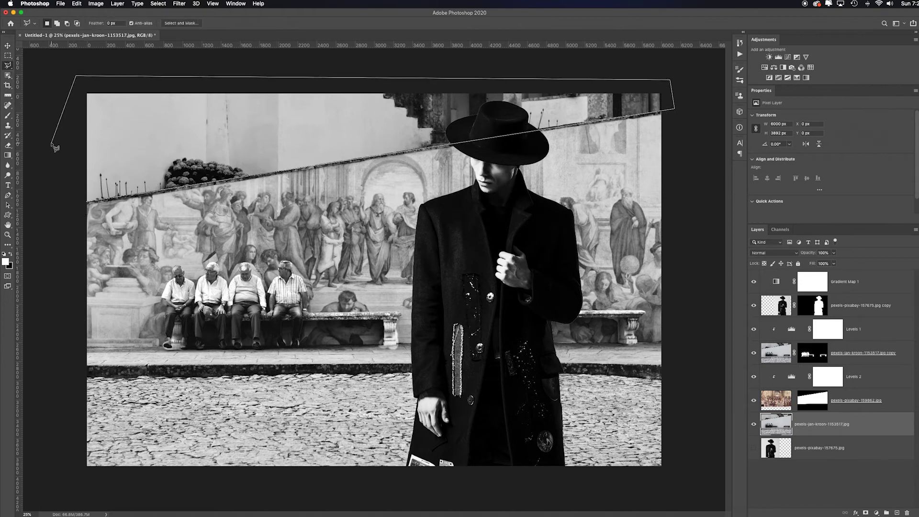
double_click(53, 147)
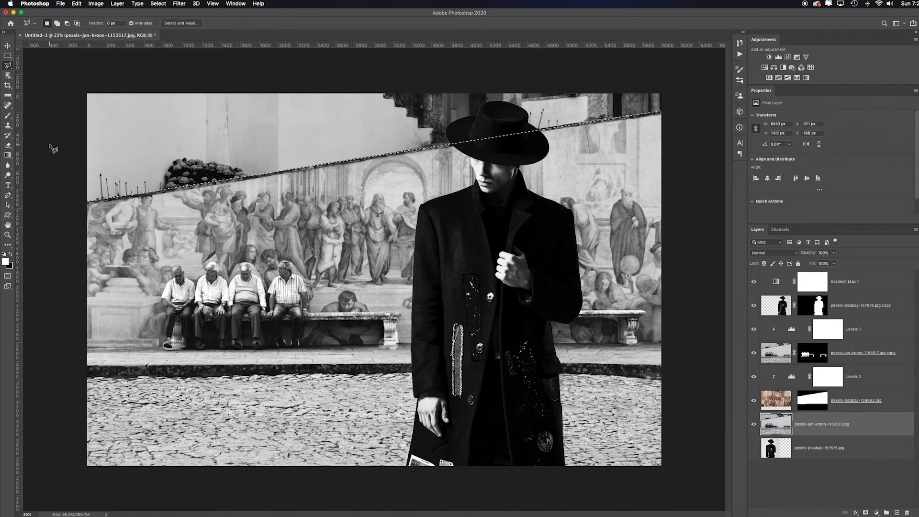
- Add a masked Levels adjustment set to input levels 0, 0.72 and 196
click(778, 57)
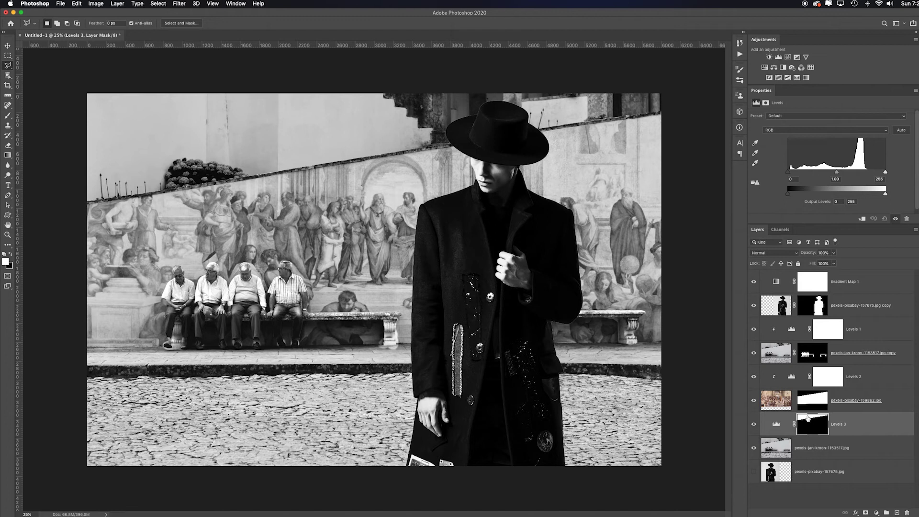
alt+click(813, 429)
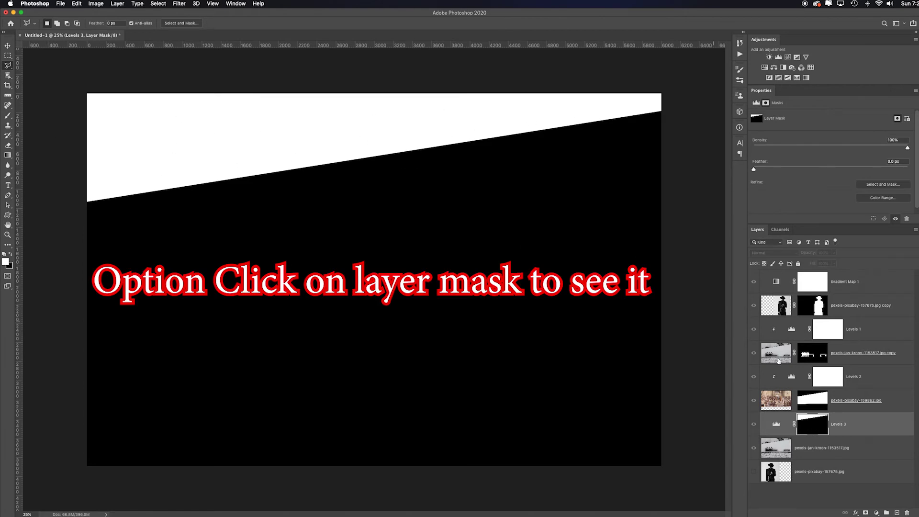
click(776, 424)
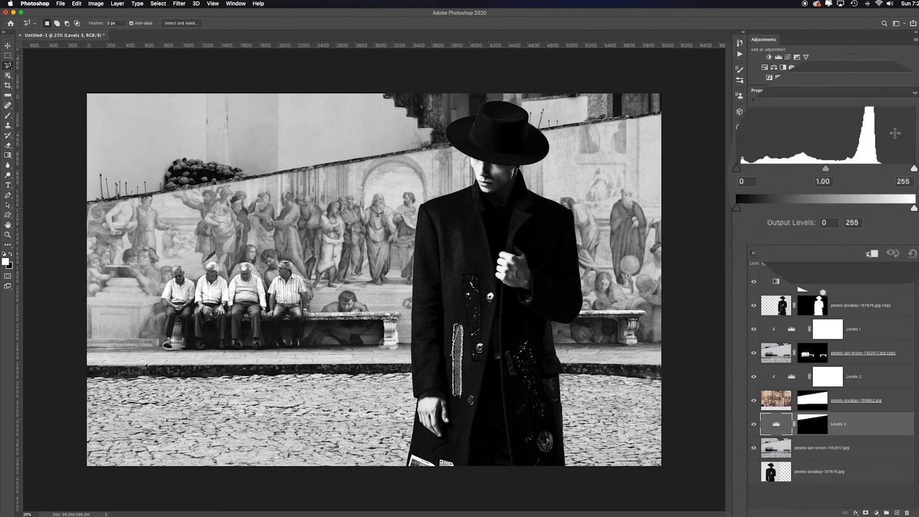
drag(914, 170, 881, 170)
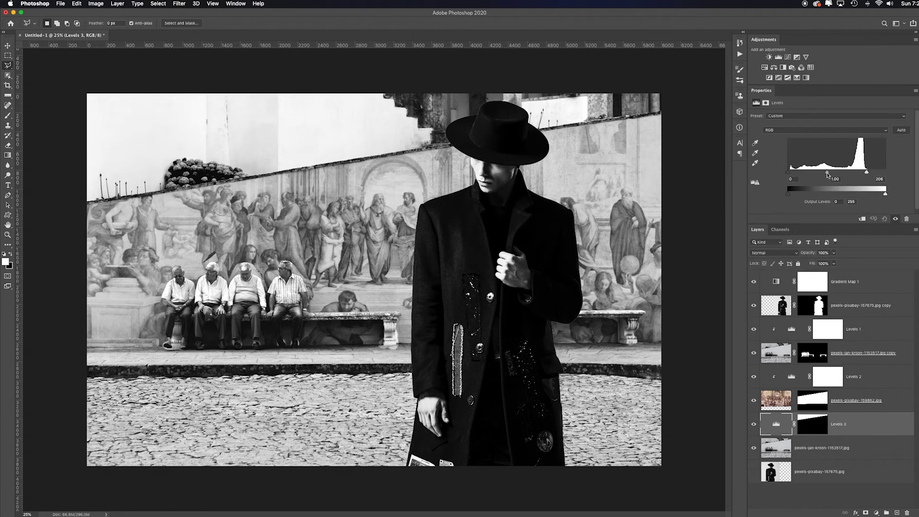
click(828, 174)
mouse_move(827, 173)
mouse_down()
mouse_move(807, 174)
mouse_move(863, 174)
mouse_up()
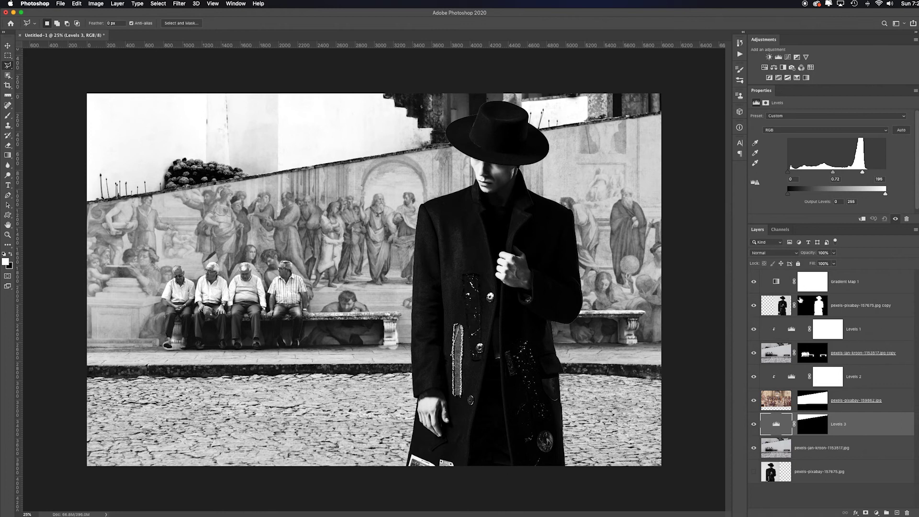
- Clip a new Levels adjustment to the man's cutout layer and lower its output white to 238
click(858, 305)
click(778, 57)
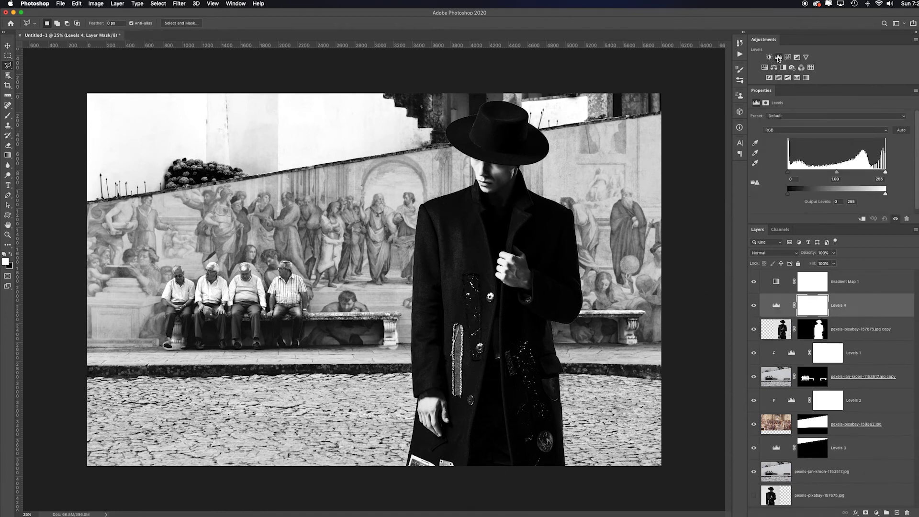
alt+click(876, 316)
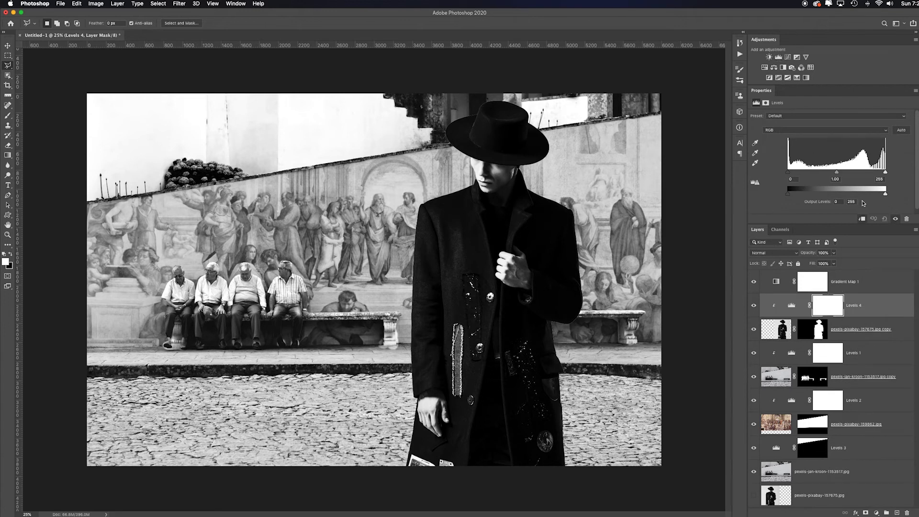
mouse_move(886, 195)
mouse_down()
mouse_move(871, 195)
mouse_move(885, 195)
mouse_up()
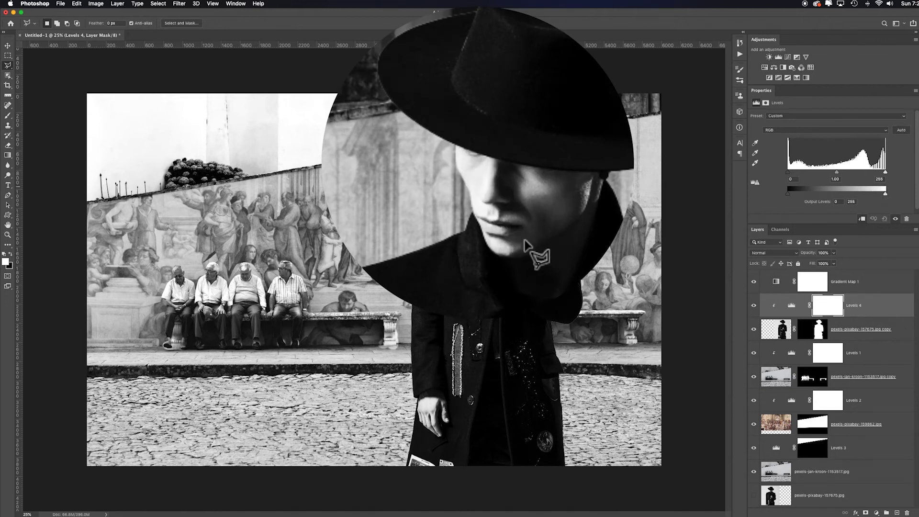
drag(885, 196, 879, 195)
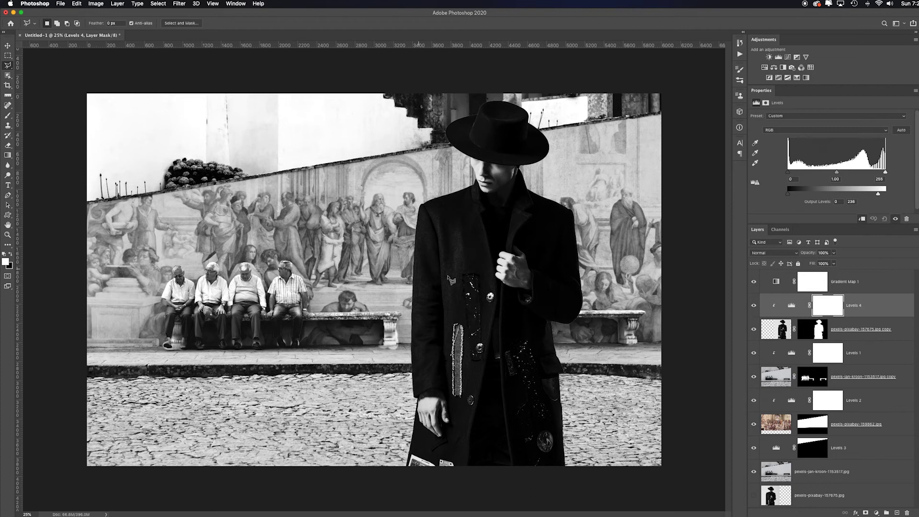
click(876, 286)
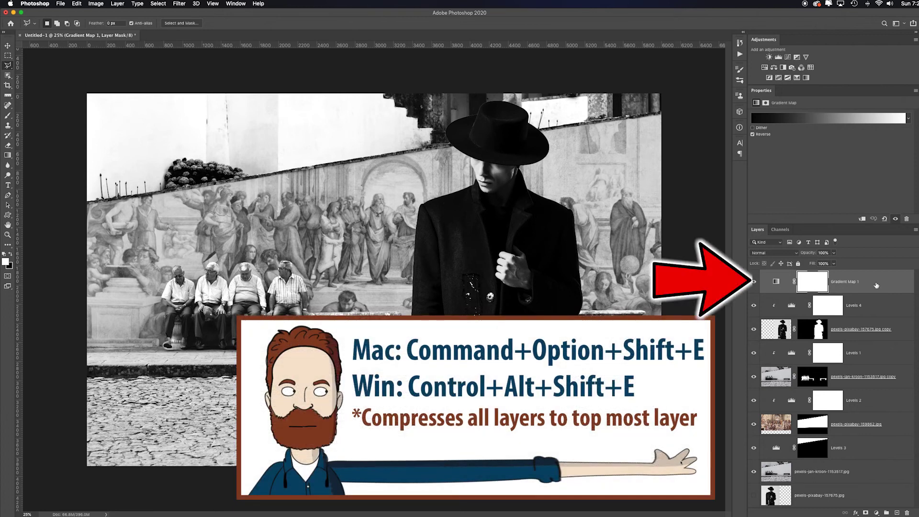
- Stamp the visible composite into Layer 1 and tuck the original layers into a hidden Group 1
key(super+alt+shift+e)
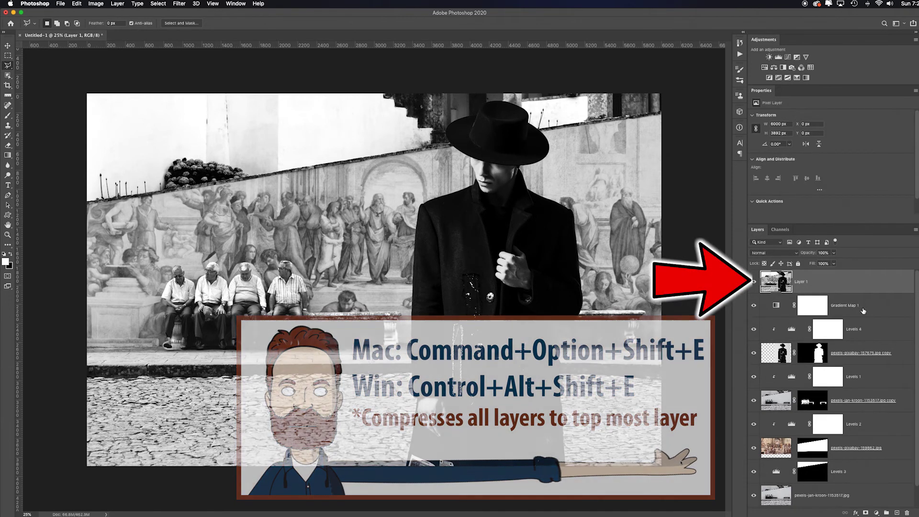
key(super+z)
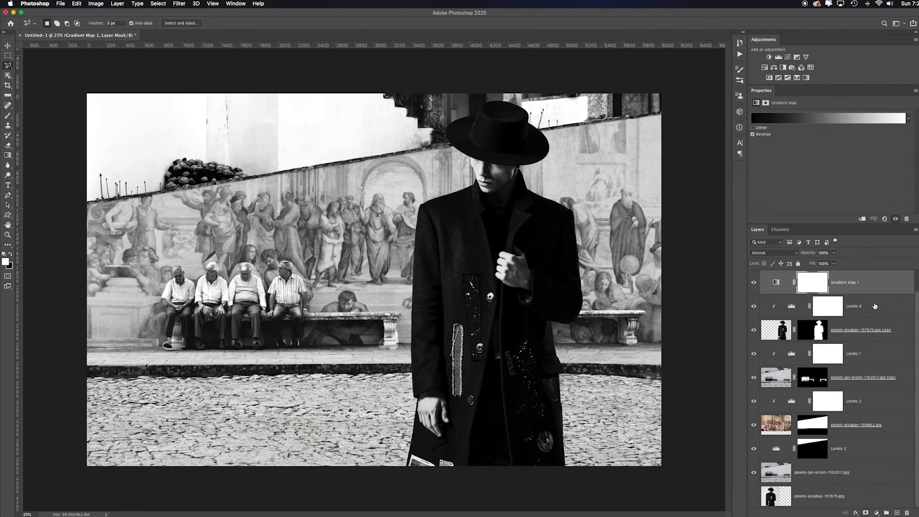
shift+click(861, 500)
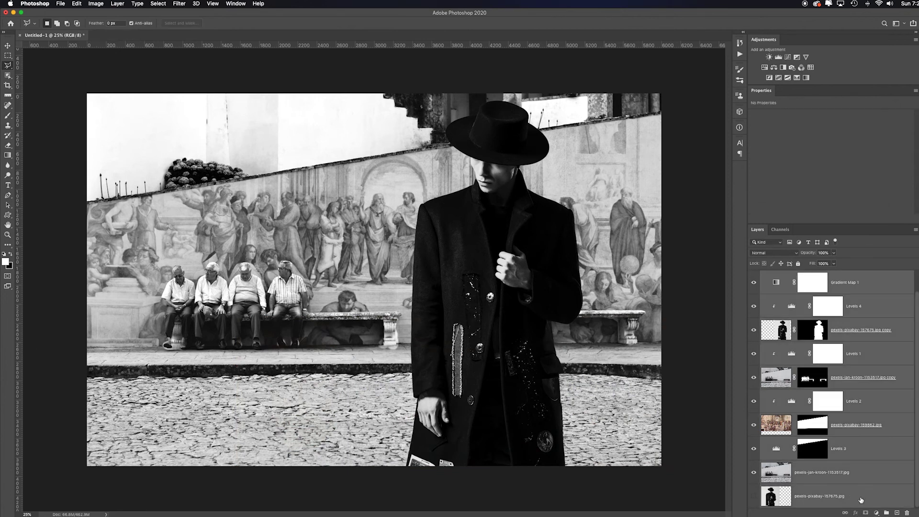
key(super+g)
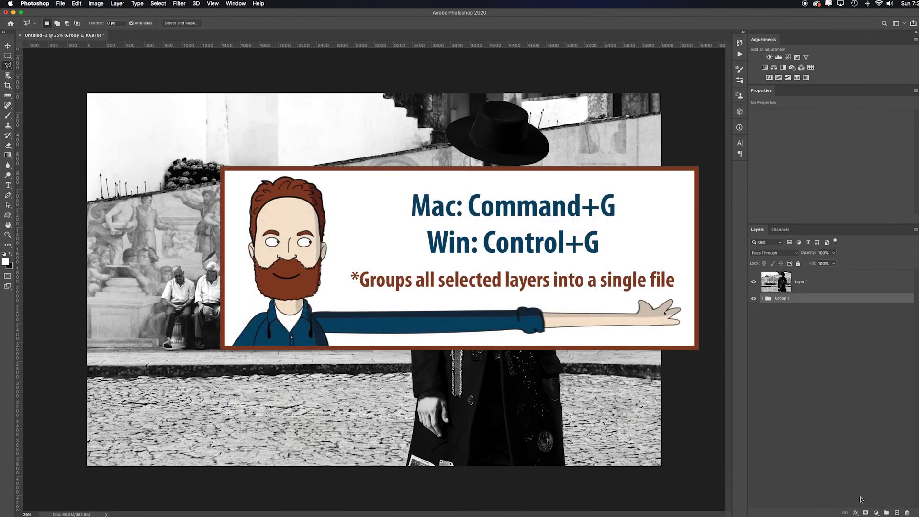
click(753, 298)
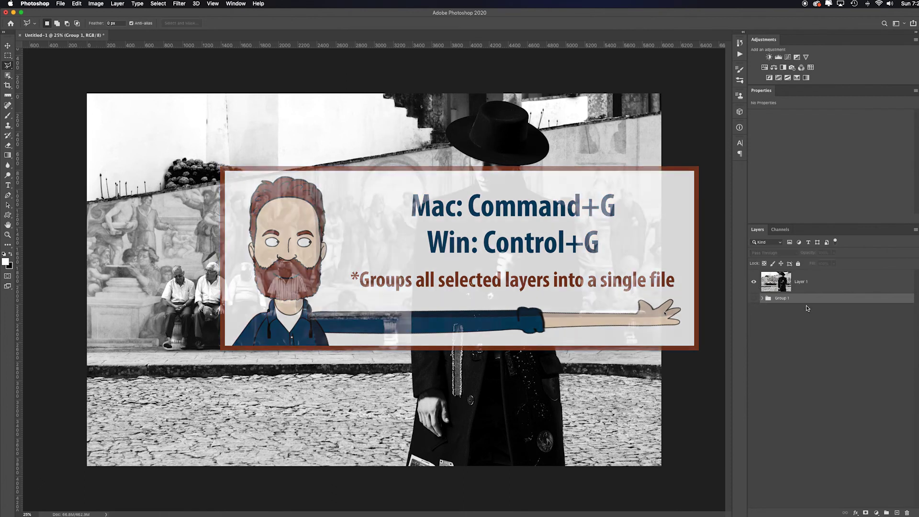
- Duplicate the merged Layer 1
click(860, 291)
key(super+j)
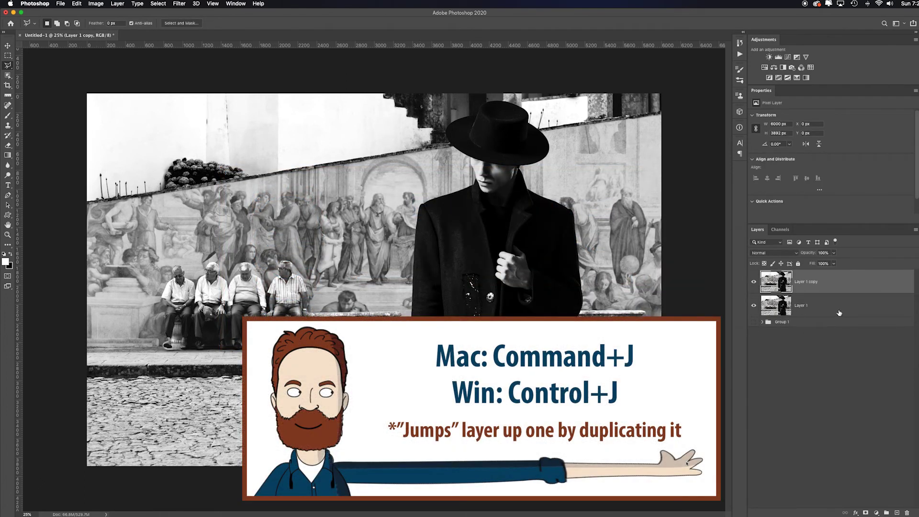
click(179, 3)
- Run Camera Raw on the copy with Highlights -47, Texture +4, Clarity +33 and Dehaze +28
click(196, 37)
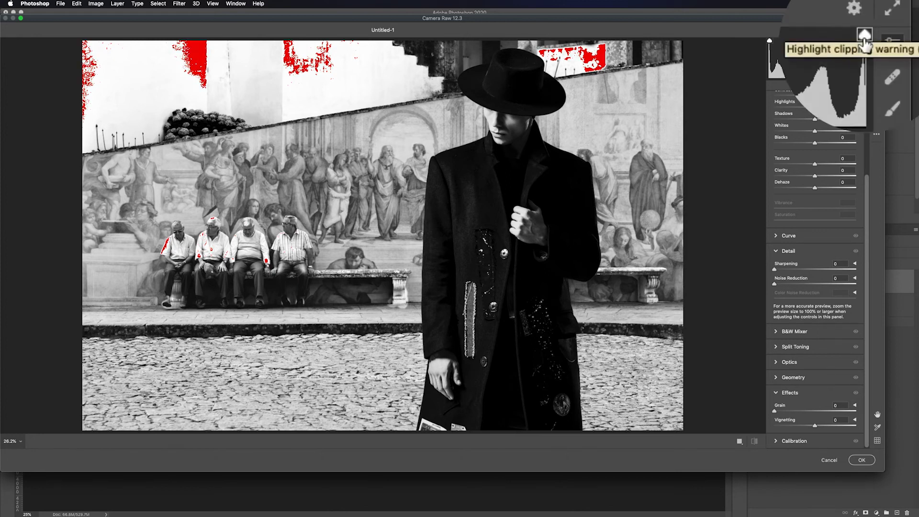
mouse_move(814, 110)
mouse_down()
mouse_move(787, 107)
mouse_move(795, 107)
mouse_up()
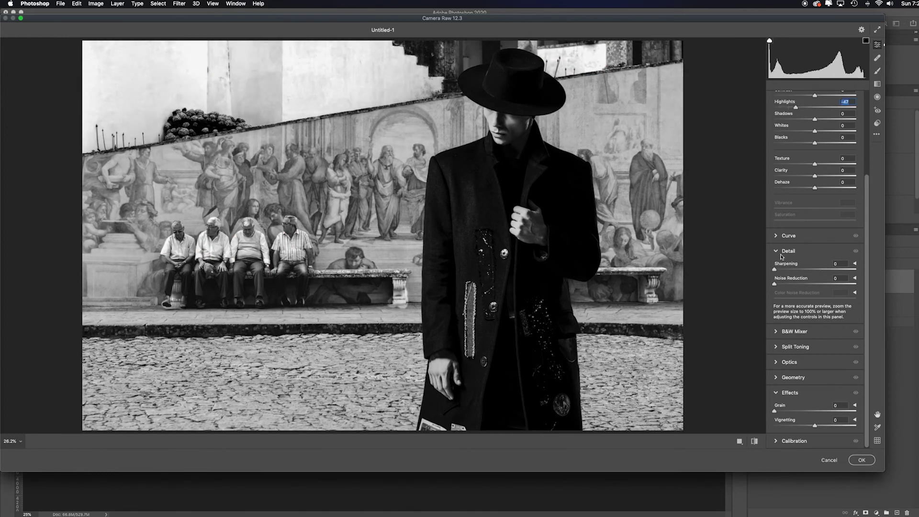
mouse_move(816, 176)
mouse_down()
mouse_move(839, 176)
mouse_move(822, 188)
mouse_move(837, 187)
mouse_move(825, 165)
mouse_move(826, 189)
mouse_up()
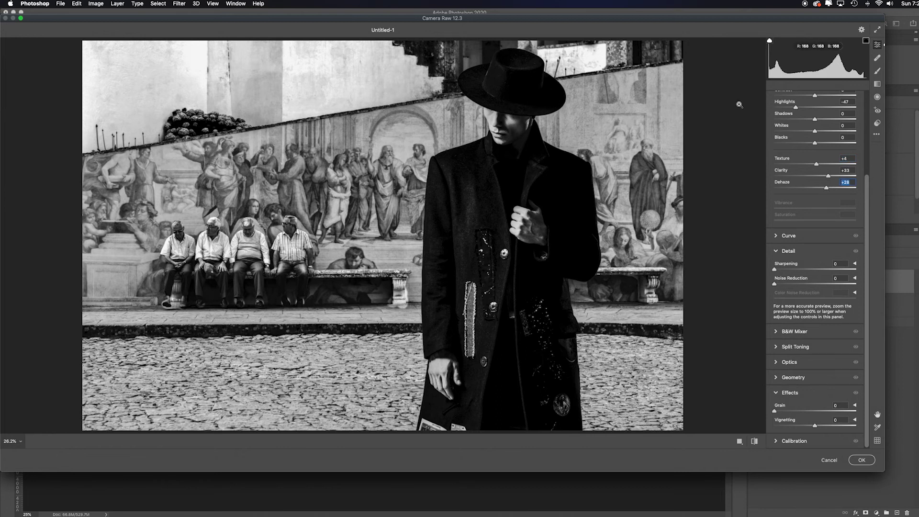
click(877, 71)
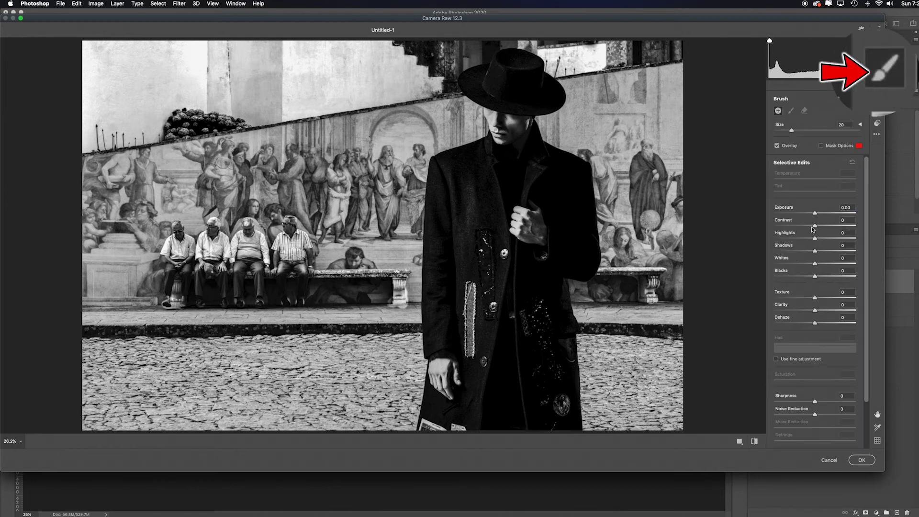
- Paint a Camera Raw local adjustment over the man's hat, face and coat with +1.16 exposure and extra clarity
drag(815, 311, 825, 310)
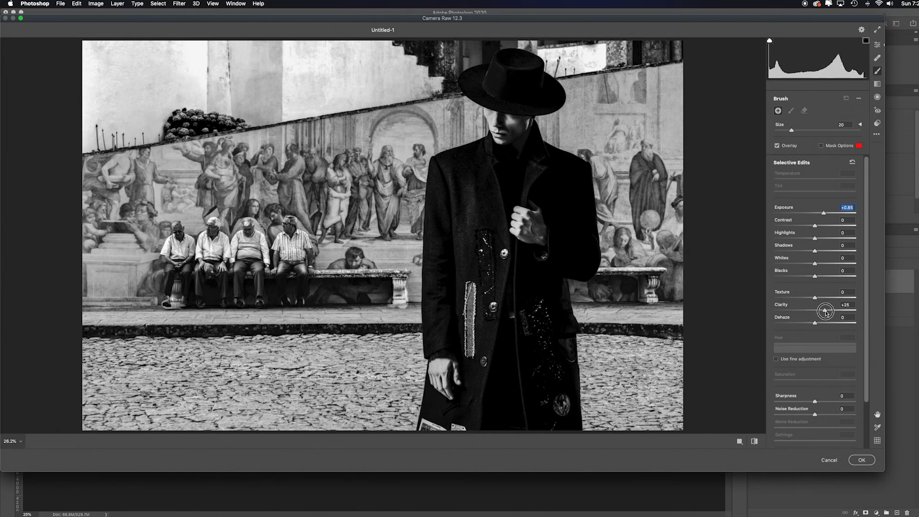
mouse_move(530, 105)
mouse_down()
mouse_move(513, 164)
mouse_move(524, 206)
mouse_move(448, 377)
mouse_move(508, 307)
mouse_move(479, 115)
mouse_up()
drag(824, 213, 826, 213)
mouse_move(815, 251)
mouse_down()
mouse_move(827, 252)
mouse_move(818, 251)
mouse_up()
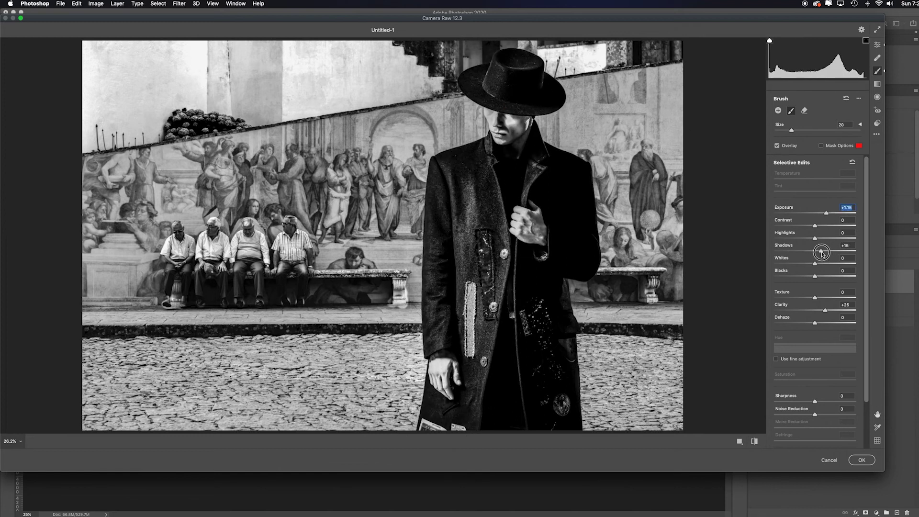
drag(825, 310, 814, 311)
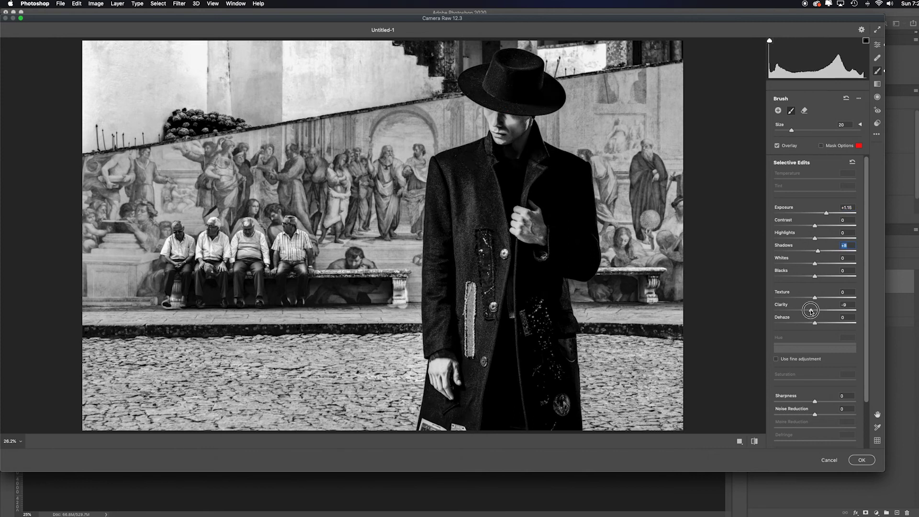
- Add Auto Upright correction and a -24 vignette, then apply the Camera Raw edits
click(879, 45)
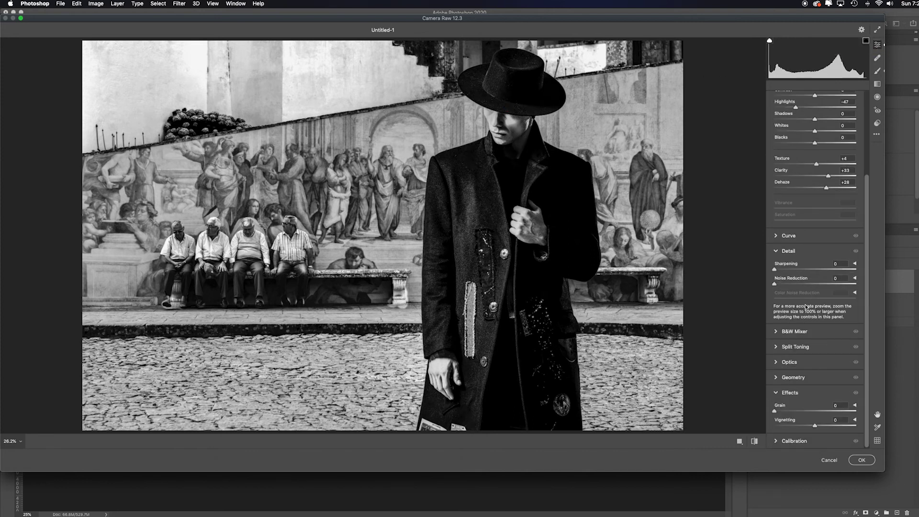
click(777, 378)
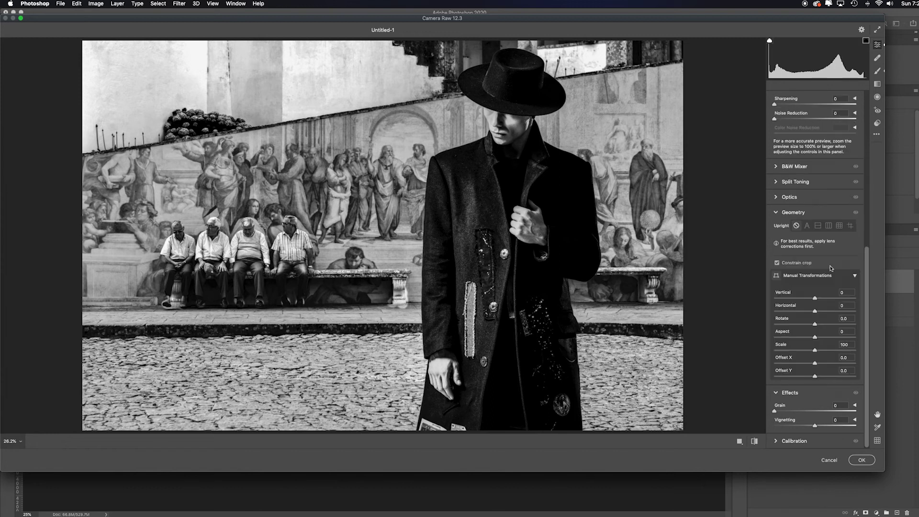
click(806, 225)
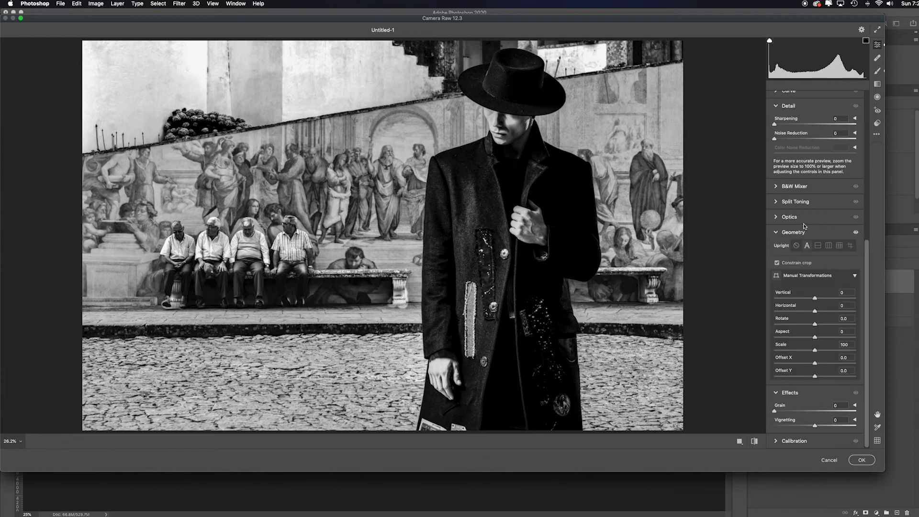
click(778, 234)
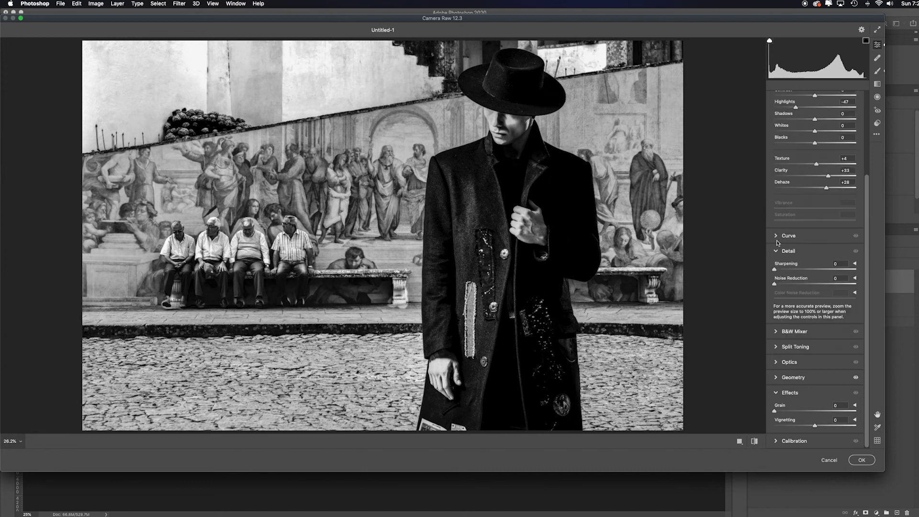
drag(815, 426, 805, 425)
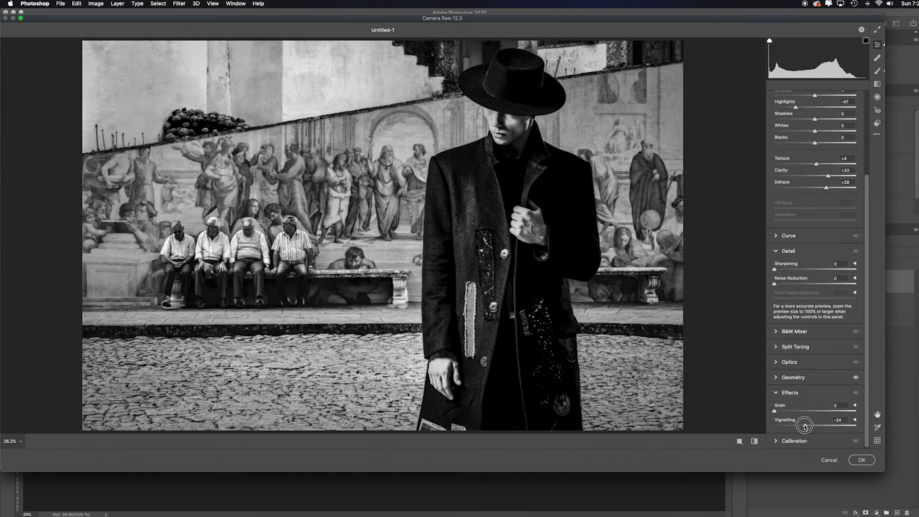
click(862, 460)
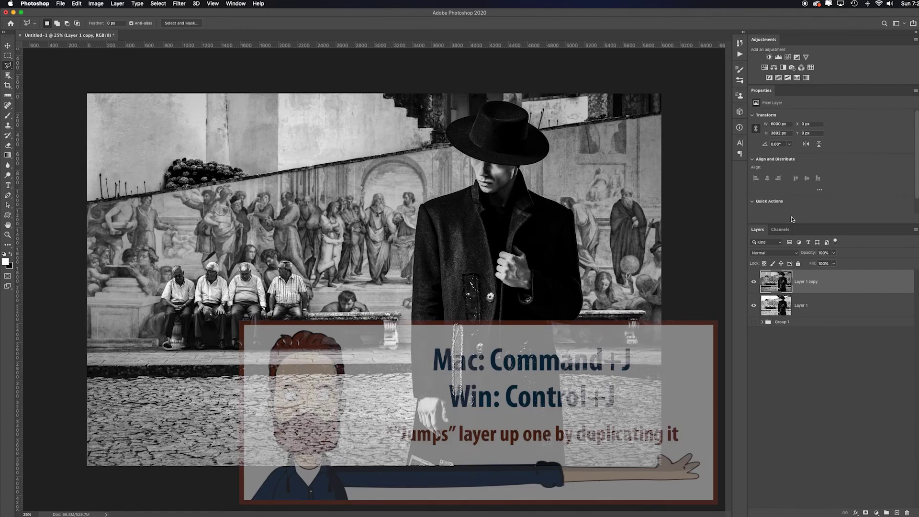
- Duplicate the layer again, keeping the Normal blend mode
key(super+j)
click(774, 253)
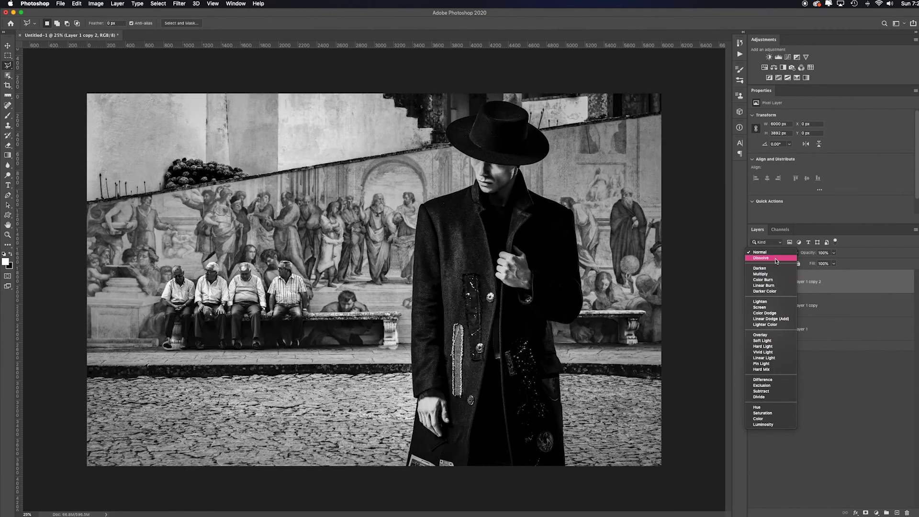
click(776, 253)
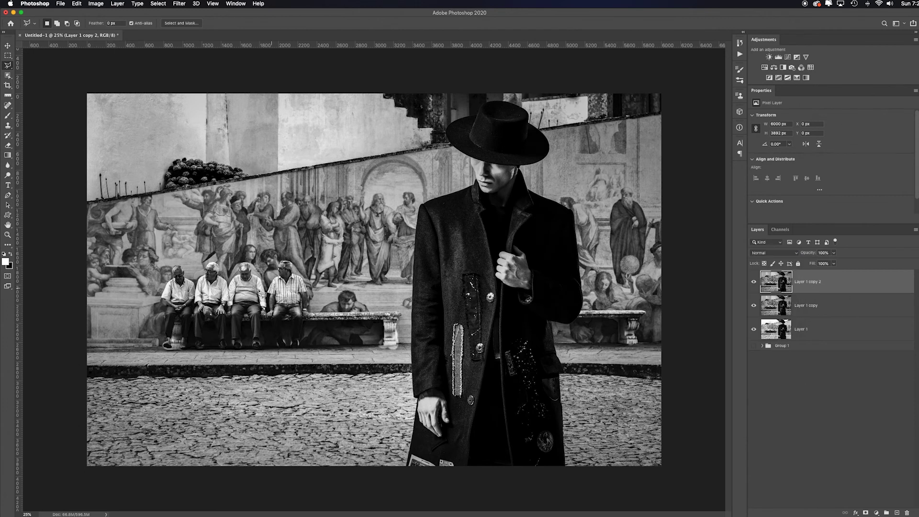
- Set up the Dodge tool with a 1300 brush, Shadows range and 9% exposure
click(8, 176)
key(bracketright)
key(bracketright)
key(bracketright)
key(bracketright)
key(bracketright)
key(bracketright)
key(bracketright)
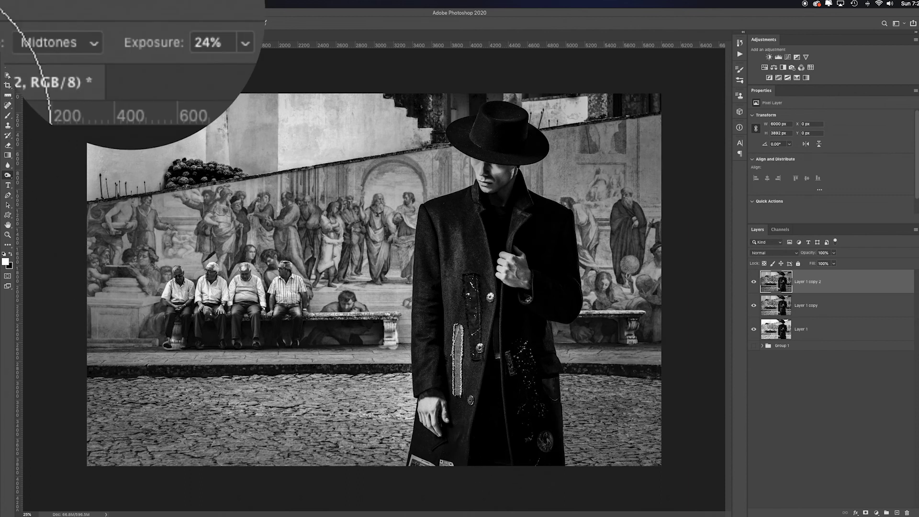
click(56, 40)
click(58, 22)
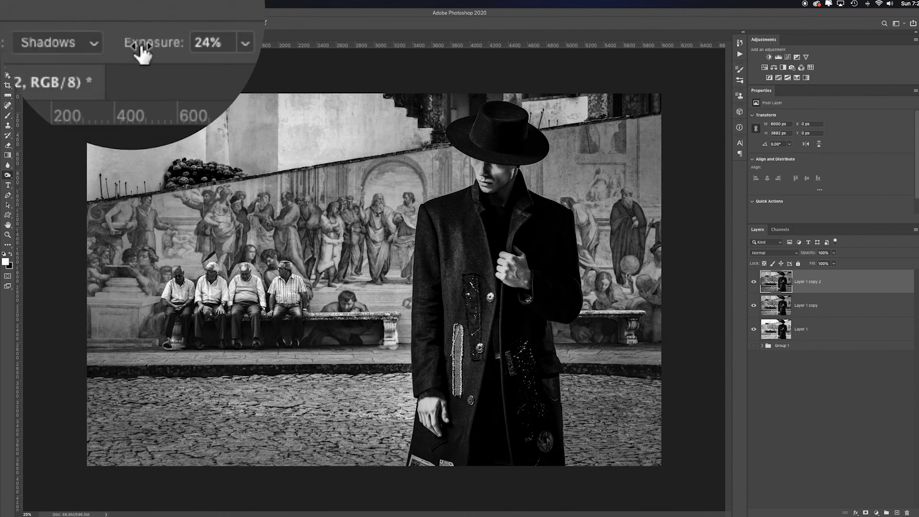
mouse_move(143, 52)
mouse_down()
mouse_move(144, 45)
mouse_move(143, 55)
mouse_move(134, 53)
mouse_up()
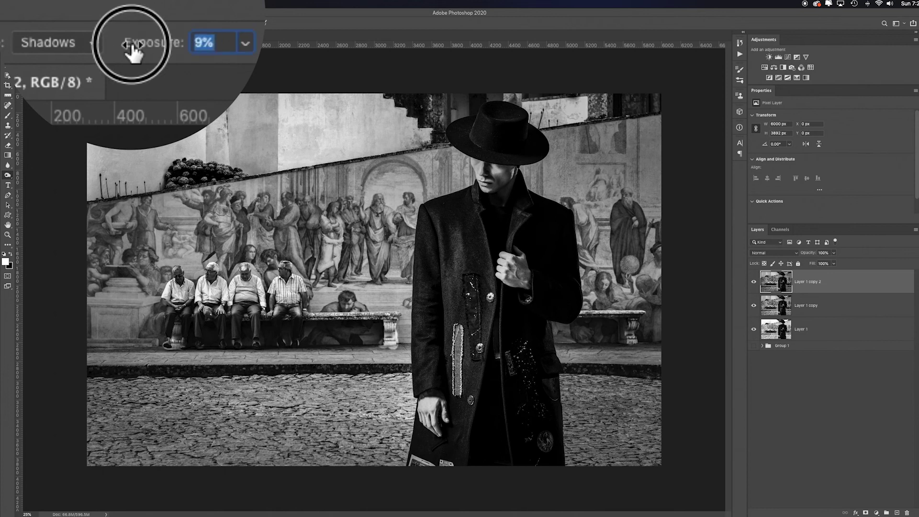
- Burn the tones around the man's face, coat and hat with a brush enlarged to 2700
right_click(7, 175)
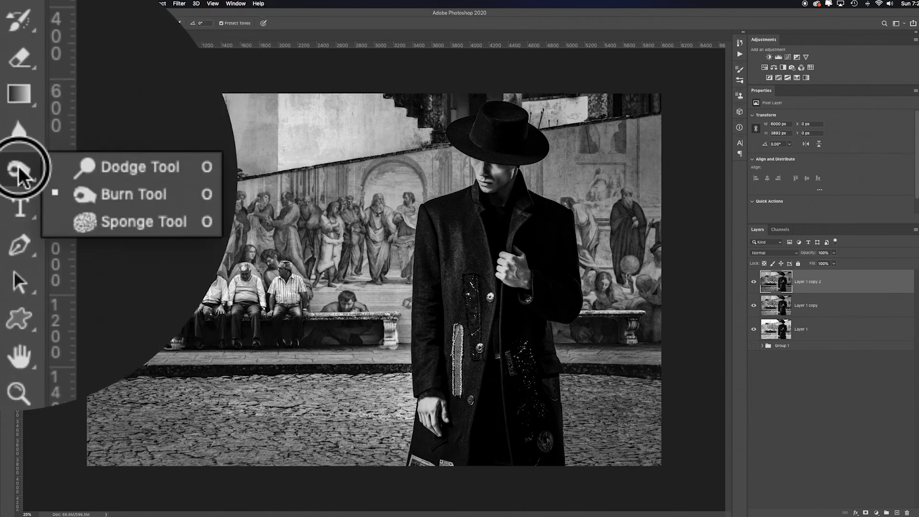
click(28, 186)
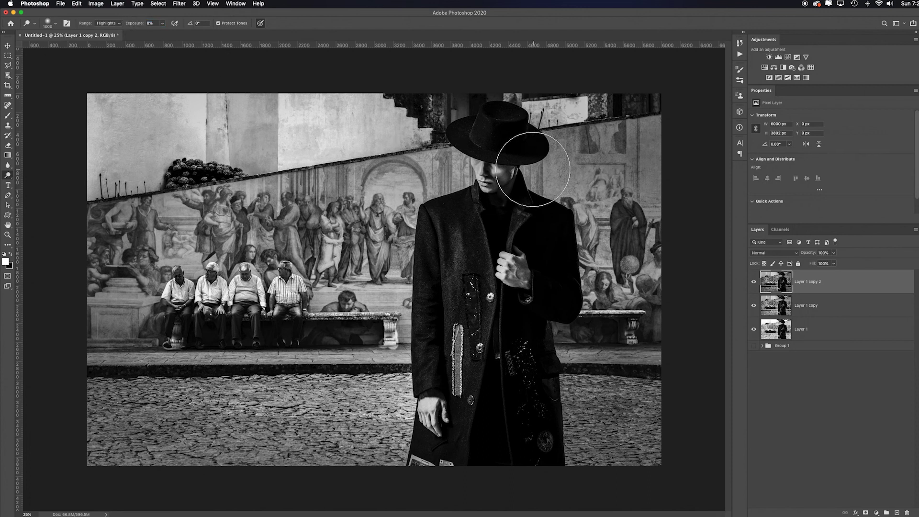
drag(533, 170, 485, 166)
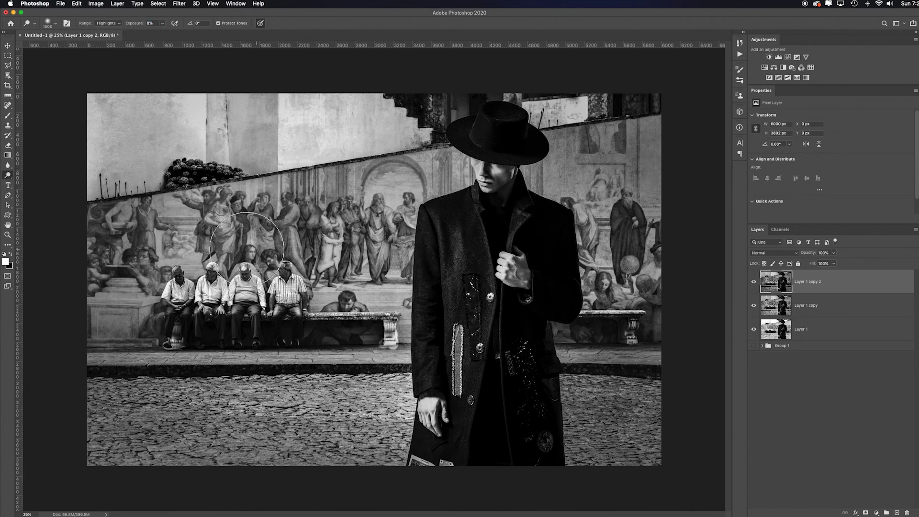
key(bracketright)
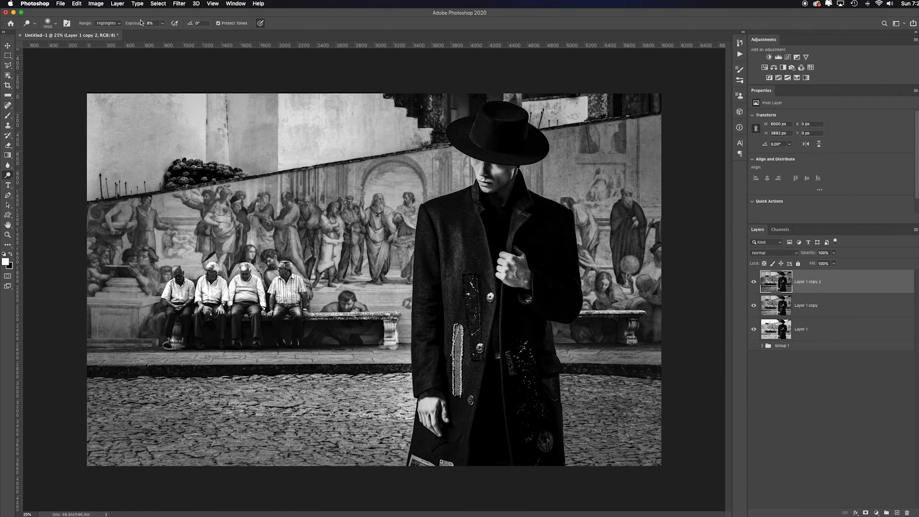
click(116, 24)
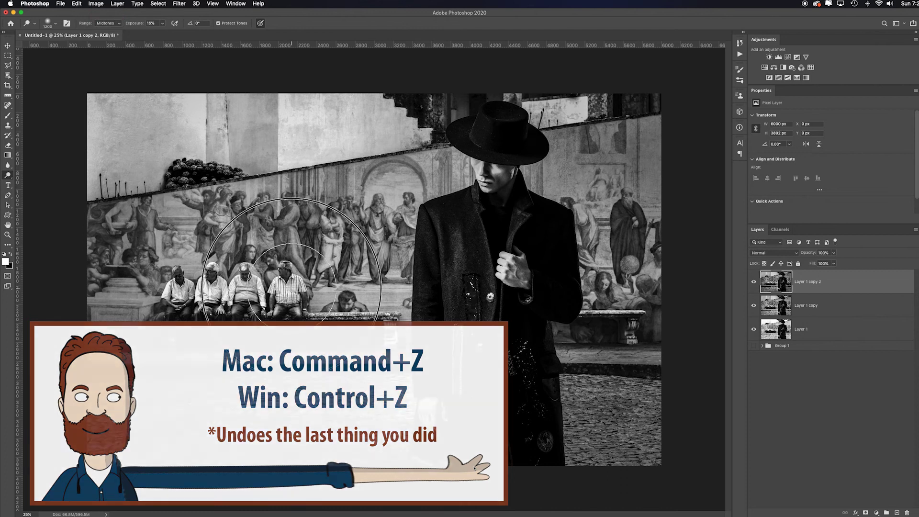
key(bracketleft)
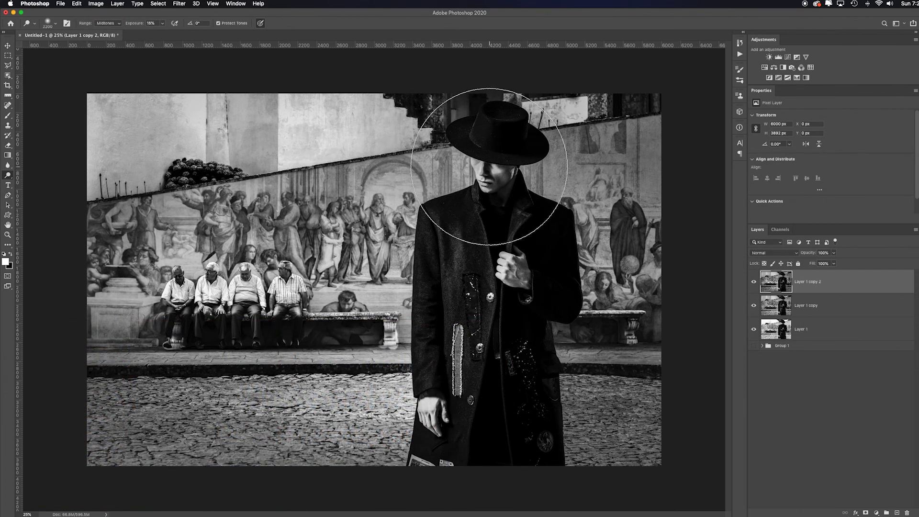
key(bracketright)
key(bracketright)
key(bracketright)
key(bracketright)
key(bracketright)
key(bracketright)
key(bracketright)
key(bracketright)
key(bracketright)
key(bracketright)
key(bracketright)
mouse_move(487, 173)
mouse_down()
mouse_move(500, 275)
mouse_move(474, 147)
mouse_up()
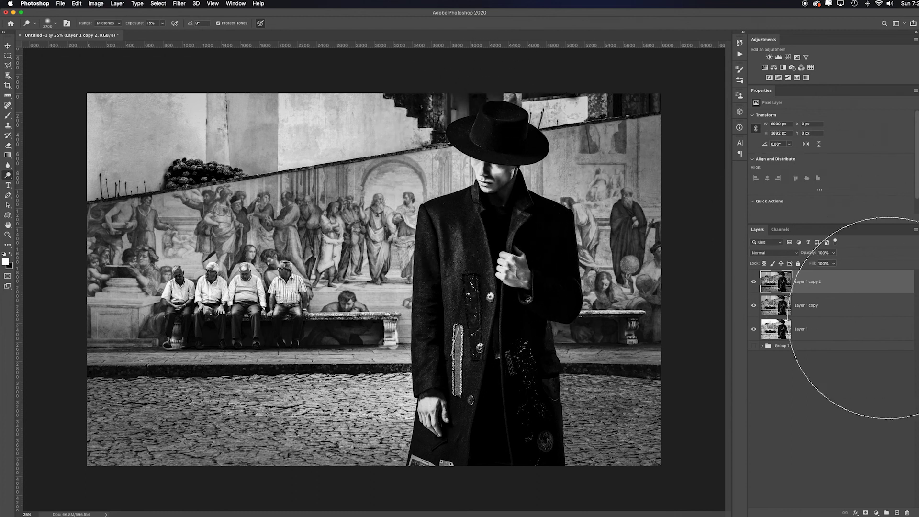
- Toggle the toned copy's visibility to compare before and after
click(754, 284)
click(754, 284)
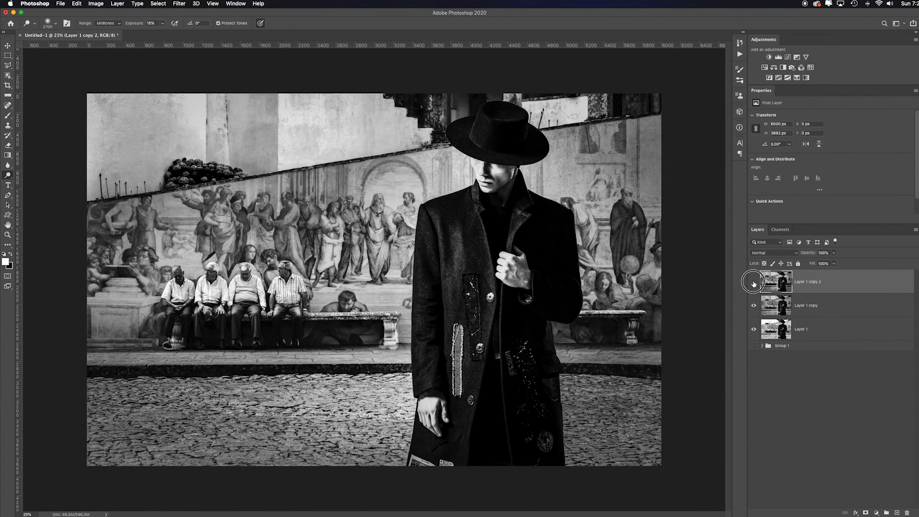
click(755, 284)
click(754, 284)
click(754, 284)
click(754, 284)
- Add a white mask to Layer 1 copy 2 and ready a 500 brush at 10% opacity
click(865, 512)
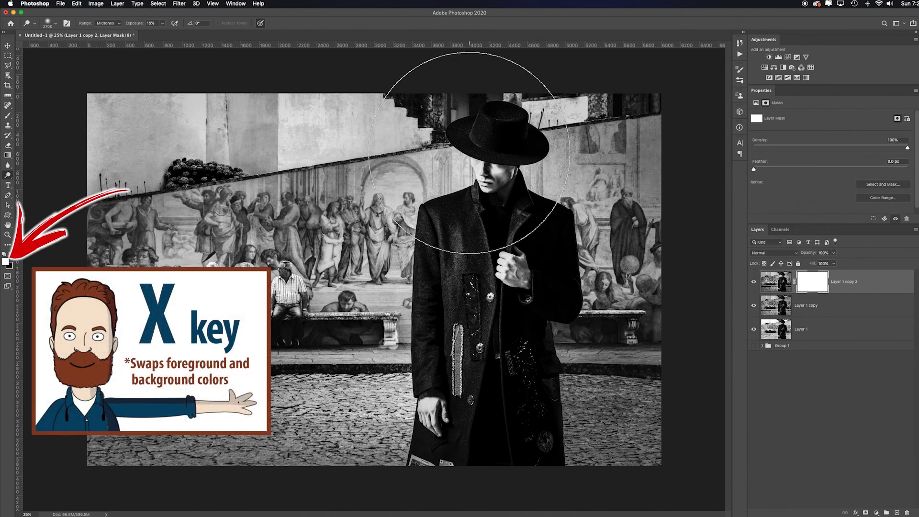
key(bracketleft)
key(bracketleft)
key(bracketleft)
key(bracketleft)
key(bracketleft)
key(bracketleft)
key(bracketleft)
key(bracketleft)
key(bracketleft)
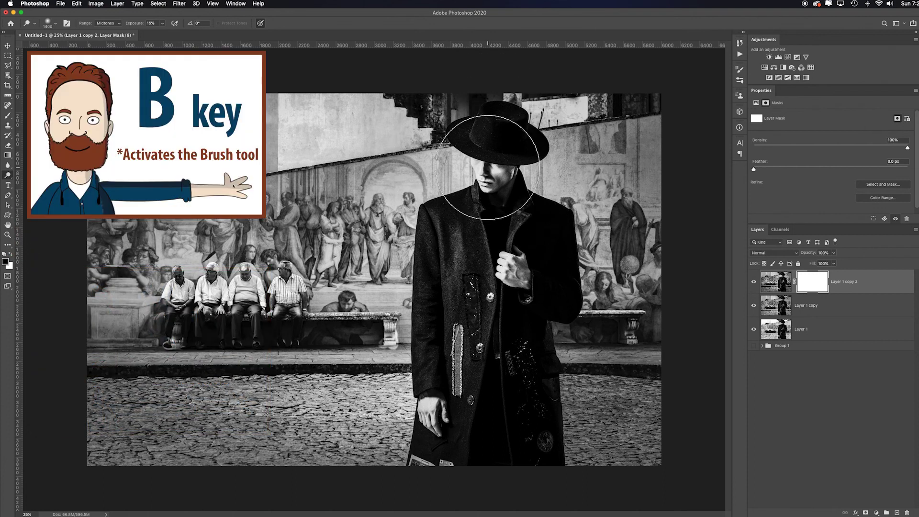
key(b)
key(bracketright)
key(bracketright)
key(bracketright)
key(bracketright)
key(bracketright)
key(bracketright)
key(bracketright)
key(bracketright)
key(bracketright)
key(bracketright)
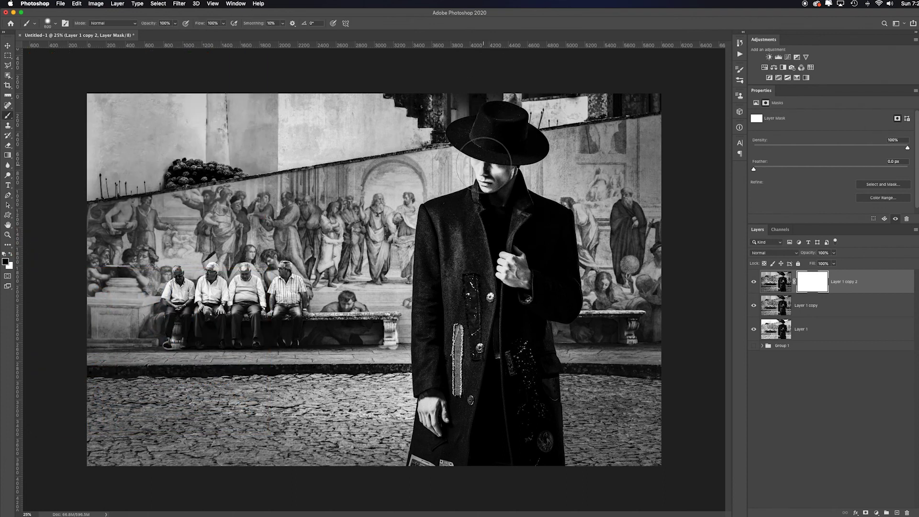
key(1)
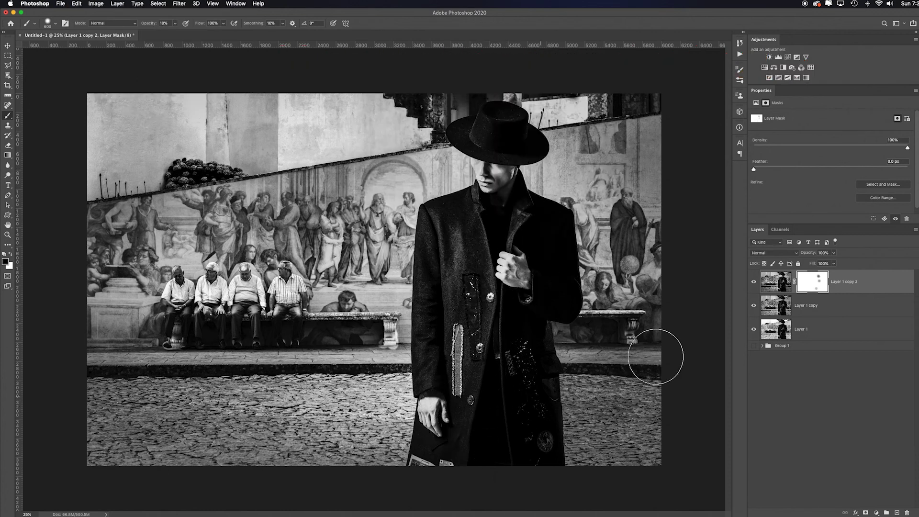
- Stamp all visible layers into a new top Layer 2 and pass it through the Camera Raw filter
key(super+alt+shift+e)
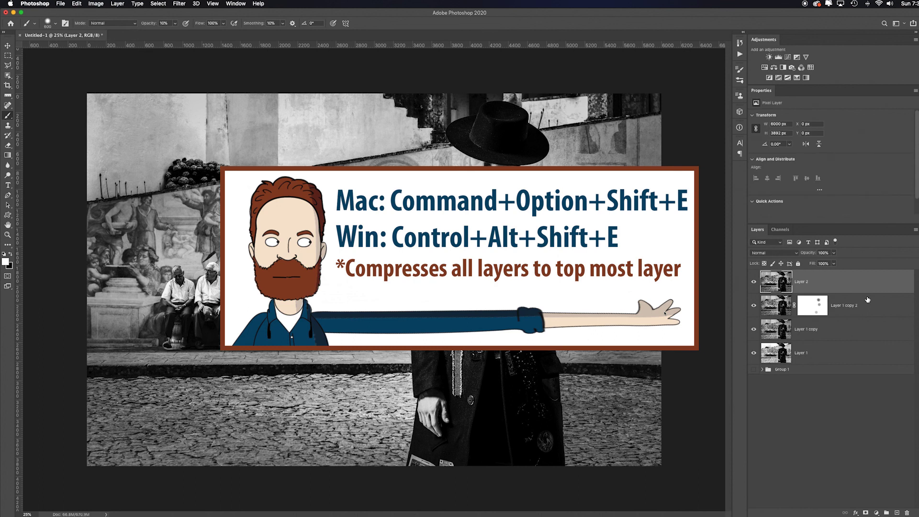
click(179, 4)
click(229, 51)
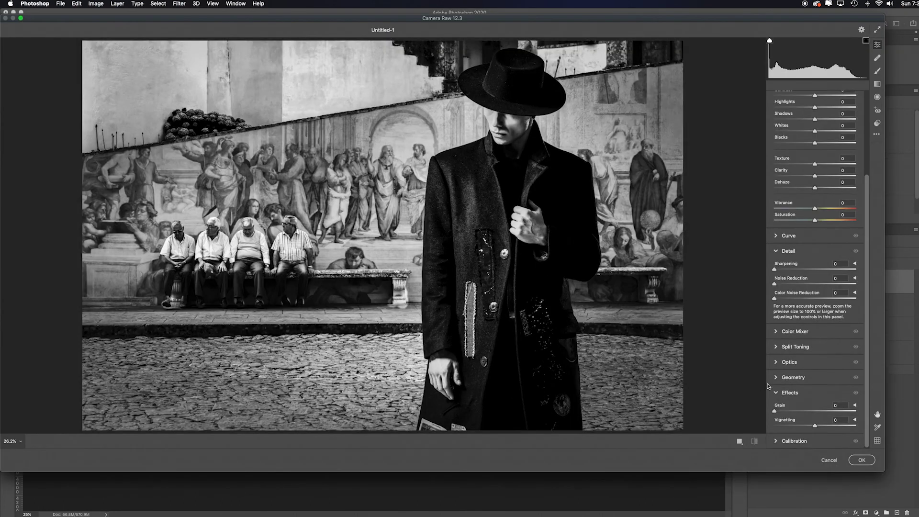
scroll(823, 109, down, 2)
key(Return)
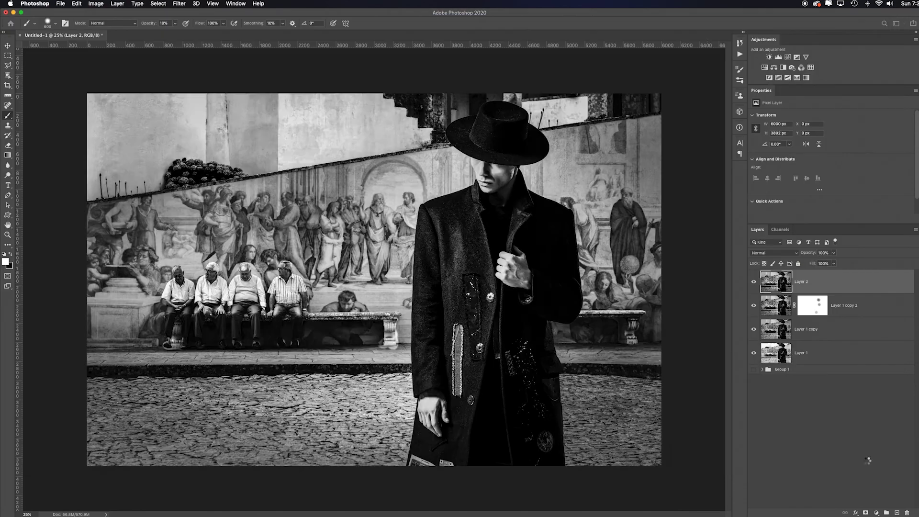